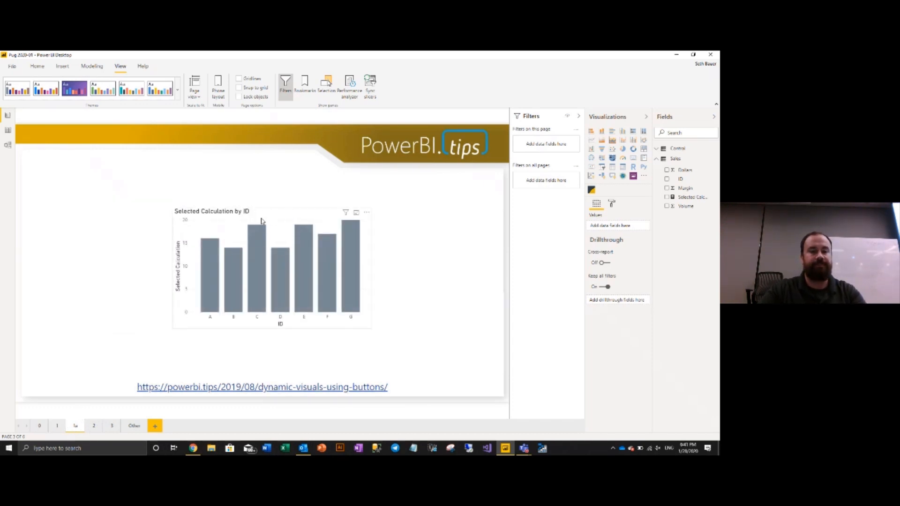
Step: Delete the existing Selected Calculation by ID column chart from the report page
{"action": "left_click_drag", "start_coordinate": [262, 220], "coordinate": [246, 230]}
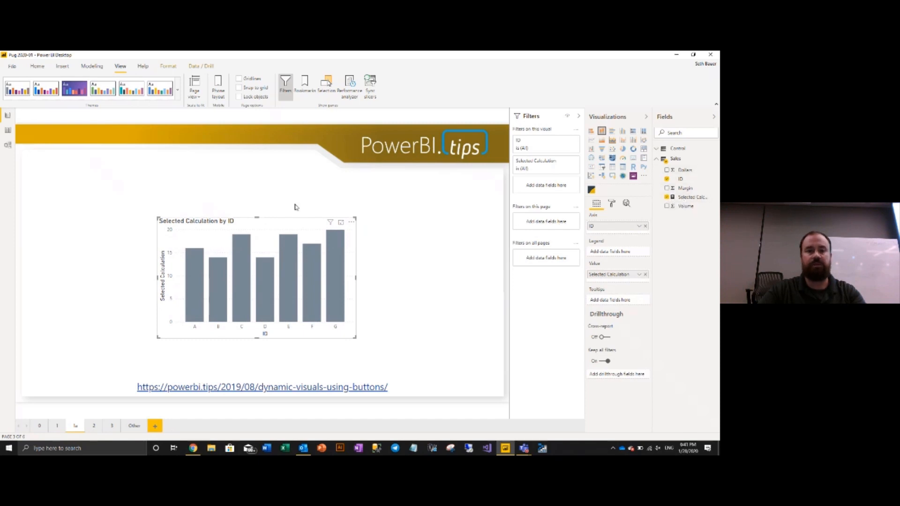
{"action": "left_click_drag", "start_coordinate": [319, 228], "coordinate": [383, 243]}
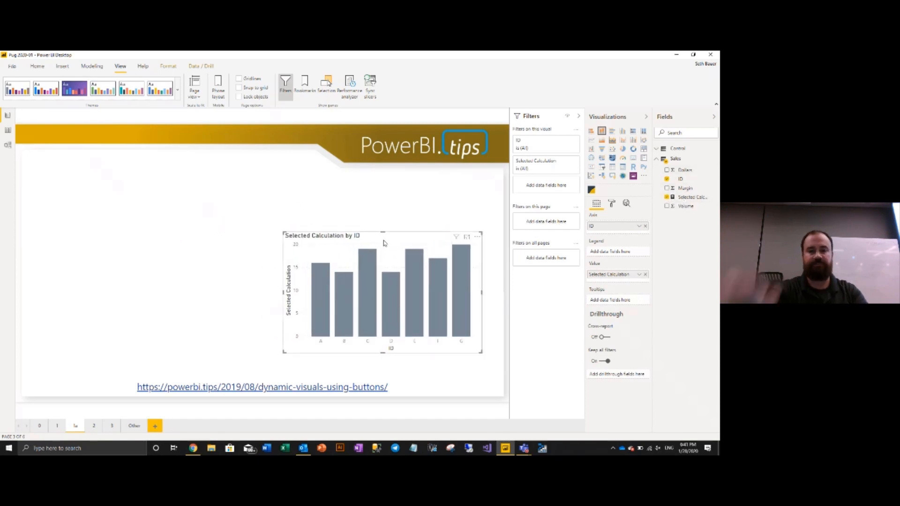
{"action": "key", "text": "Delete"}
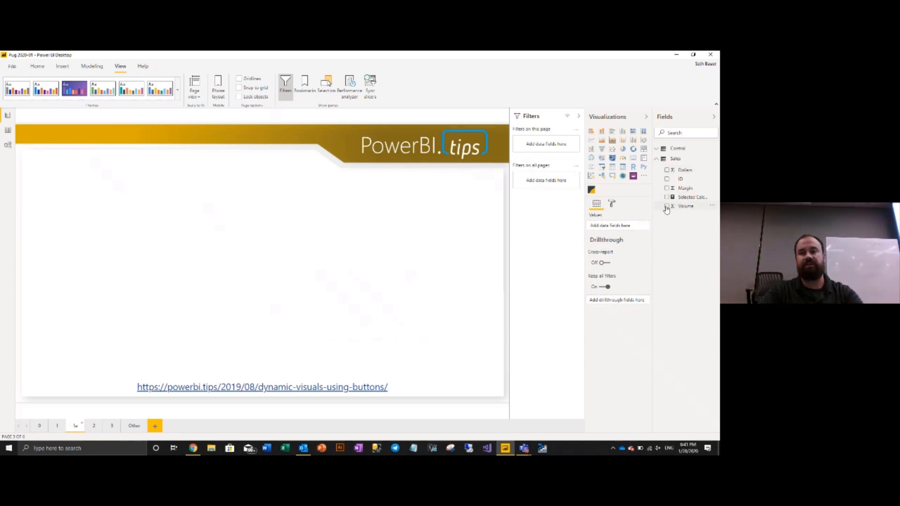
Step: Build a column chart of Dollars by ID from the Sales table, sized to fit above the link on the page
{"action": "left_click", "coordinate": [666, 179]}
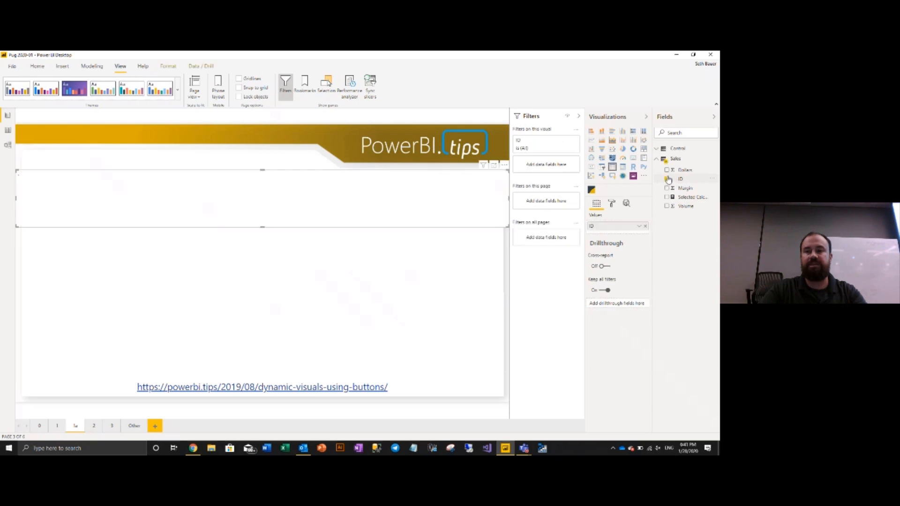
{"action": "left_click", "coordinate": [666, 170]}
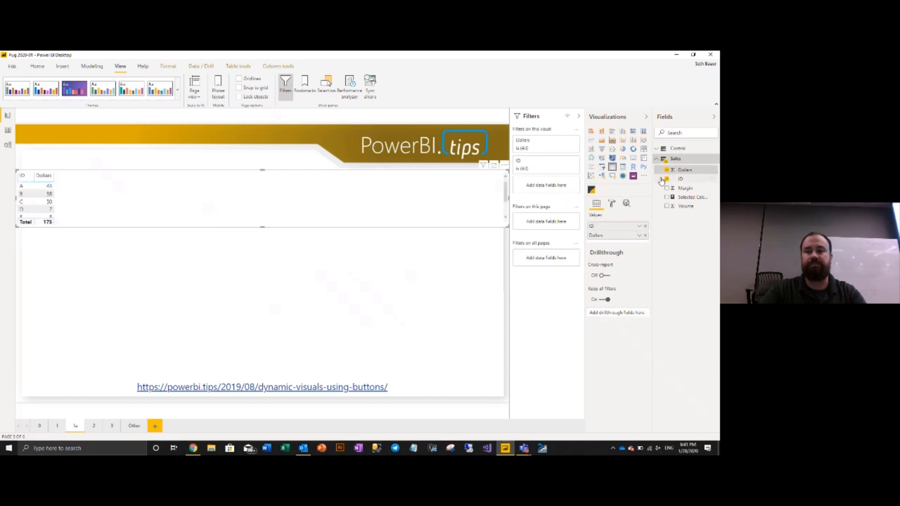
{"action": "left_click", "coordinate": [602, 131]}
{"action": "left_click_drag", "start_coordinate": [509, 230], "coordinate": [362, 349]}
{"action": "left_click_drag", "start_coordinate": [142, 177], "coordinate": [215, 194]}
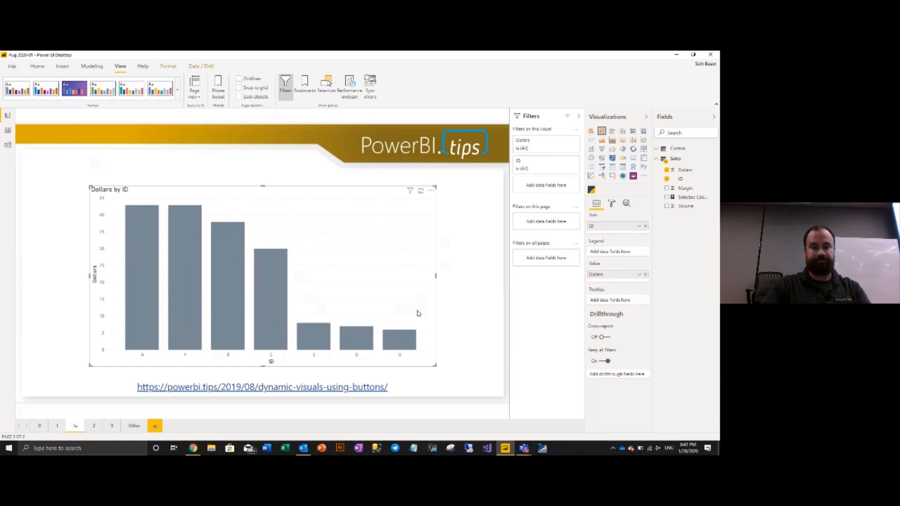
{"action": "left_click_drag", "start_coordinate": [433, 364], "coordinate": [371, 341]}
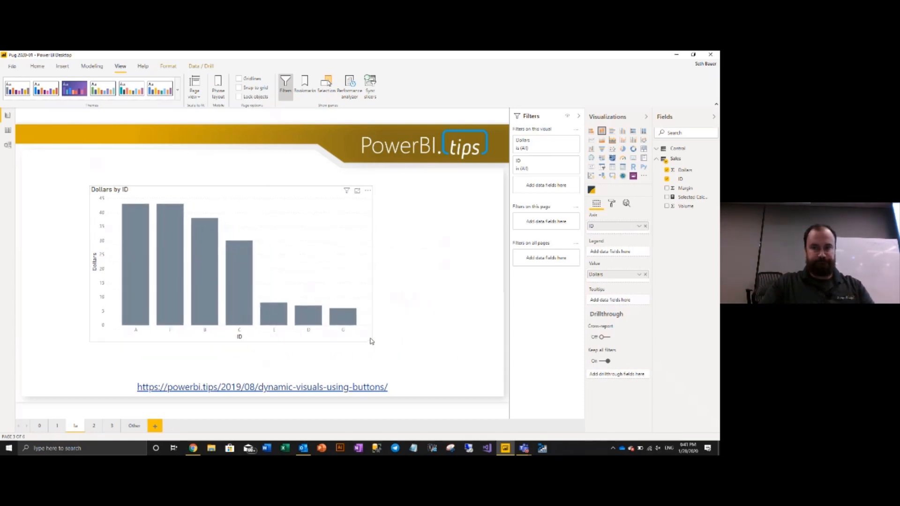
Step: Start a manually entered table with two columns named ID and Name, deleting the extra third column
{"action": "left_click", "coordinate": [679, 149]}
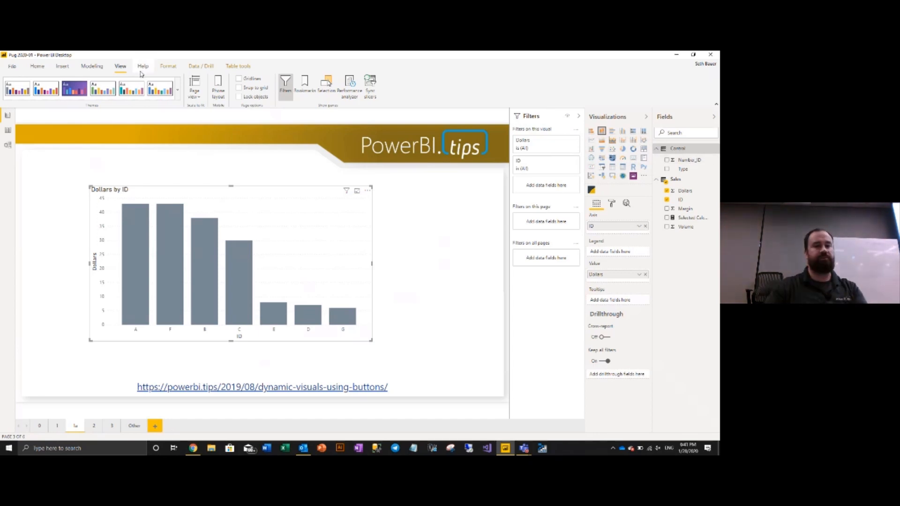
{"action": "left_click", "coordinate": [37, 66]}
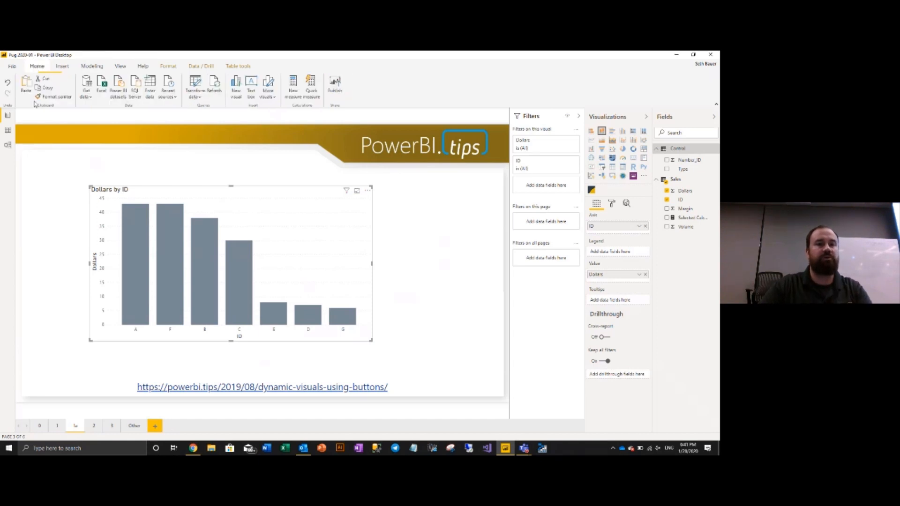
{"action": "left_click", "coordinate": [151, 88]}
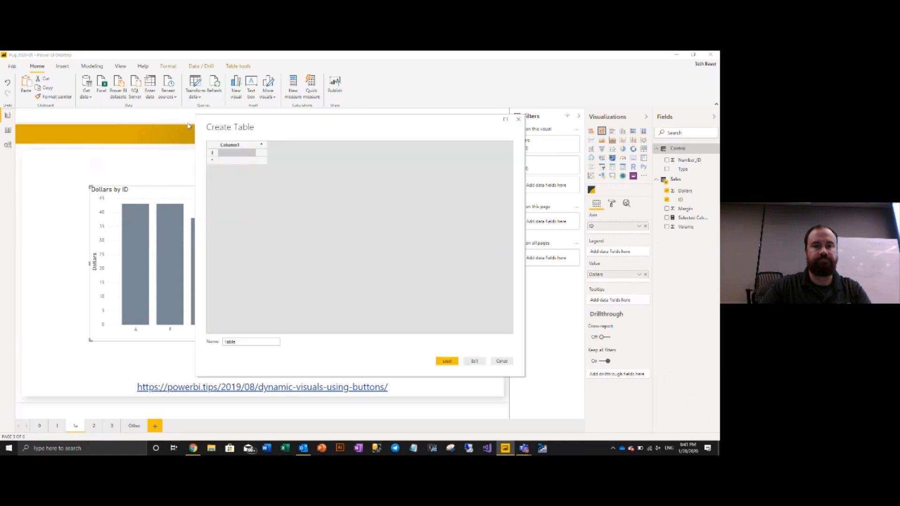
{"action": "double_click", "coordinate": [234, 149]}
{"action": "type", "text": "ID"}
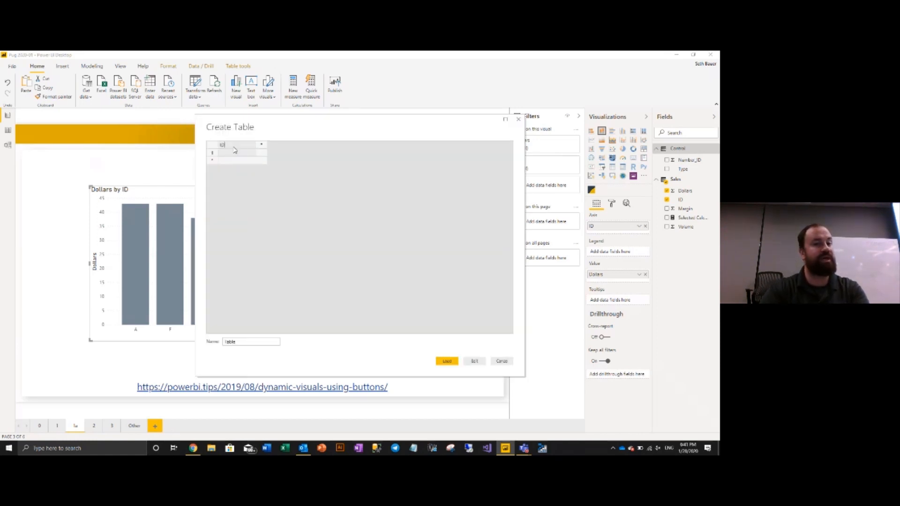
{"action": "key", "text": "Tab"}
{"action": "type", "text": "Nam"}
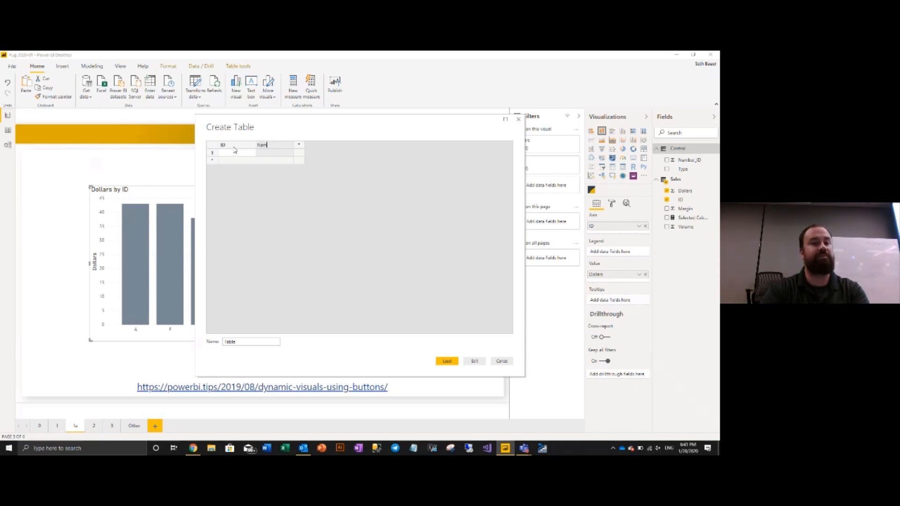
{"action": "type", "text": "e"}
{"action": "key", "text": "Tab"}
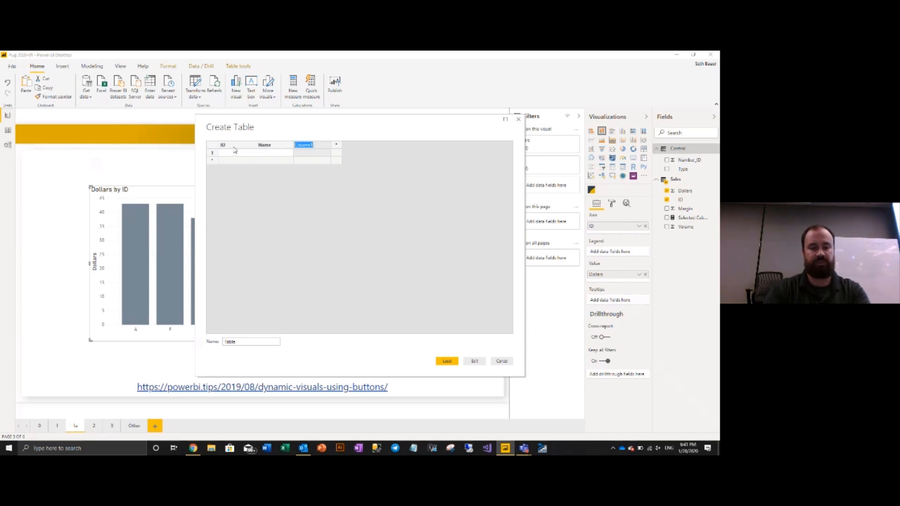
{"action": "right_click", "coordinate": [317, 144]}
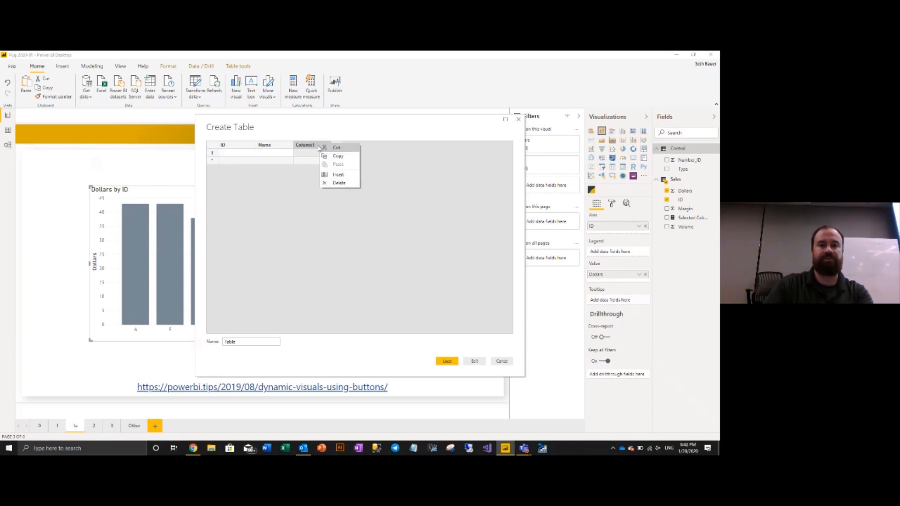
{"action": "left_click", "coordinate": [335, 183]}
Step: Fill the ID column of the new table with the values 1, 2 and 3
{"action": "left_click", "coordinate": [234, 152]}
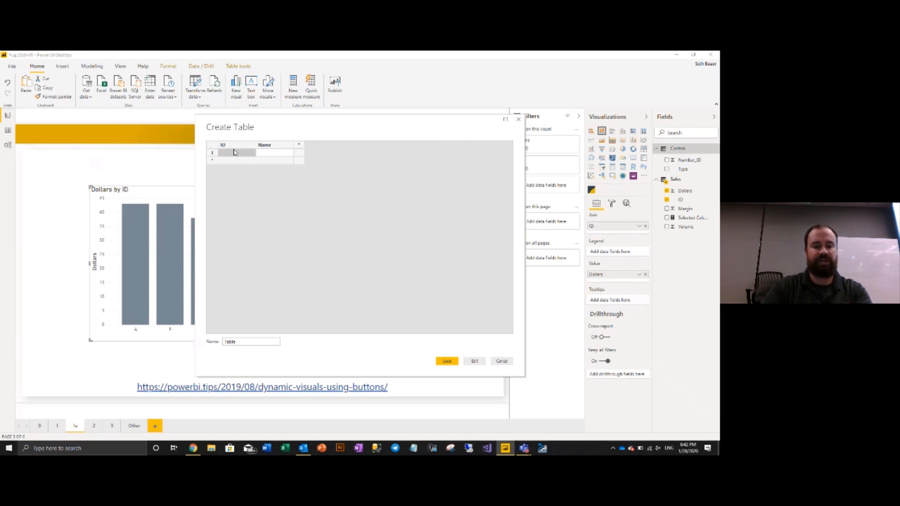
{"action": "type", "text": "1"}
{"action": "key", "text": "Down"}
{"action": "type", "text": "2"}
{"action": "key", "text": "Down"}
{"action": "type", "text": "3"}
Step: Fill the Name column with Dollars, Margin and Volume for rows 1 to 3
{"action": "key", "text": "Up"}
{"action": "key", "text": "Up"}
{"action": "key", "text": "Right"}
{"action": "type", "text": "Doll"}
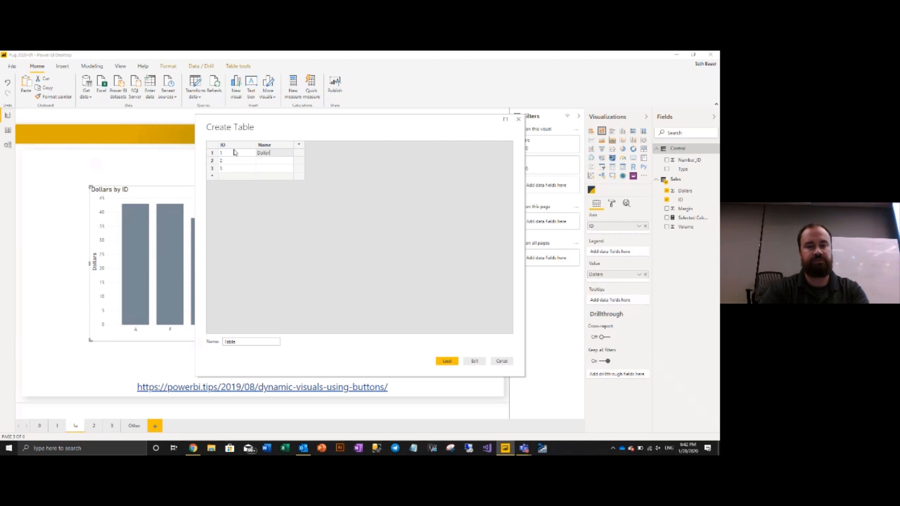
{"action": "key", "text": "Down"}
{"action": "type", "text": "M"}
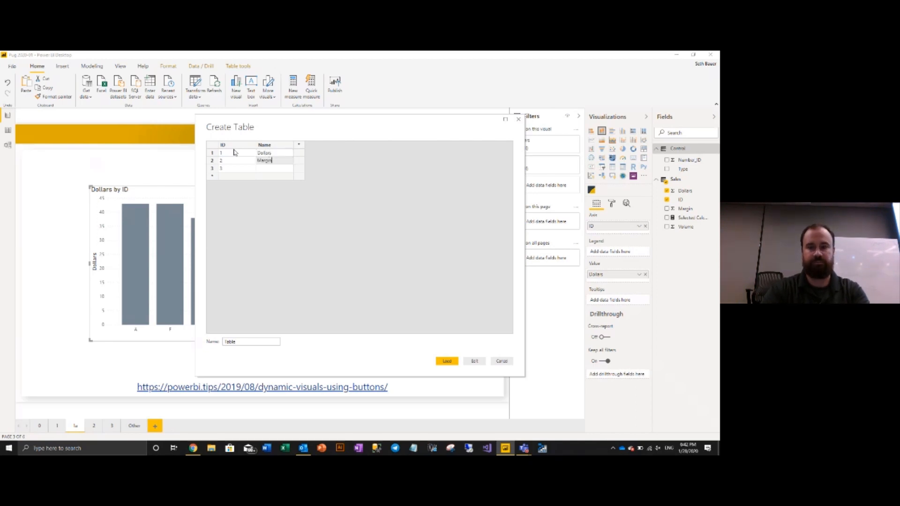
{"action": "type", "text": "argin"}
{"action": "key", "text": "Down"}
{"action": "type", "text": "Vo"}
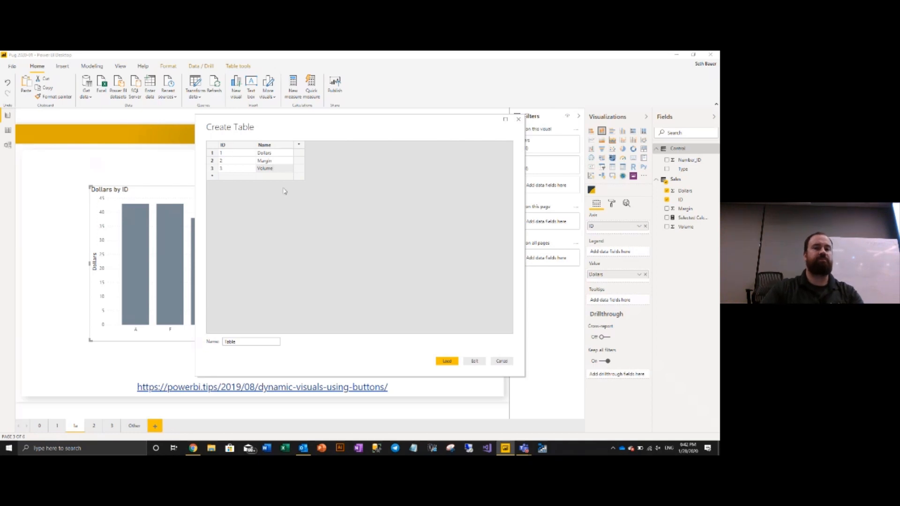
Step: Change the names in the second and third rows to Volume and Margin
{"action": "left_click", "coordinate": [281, 163]}
{"action": "type", "text": "vo"}
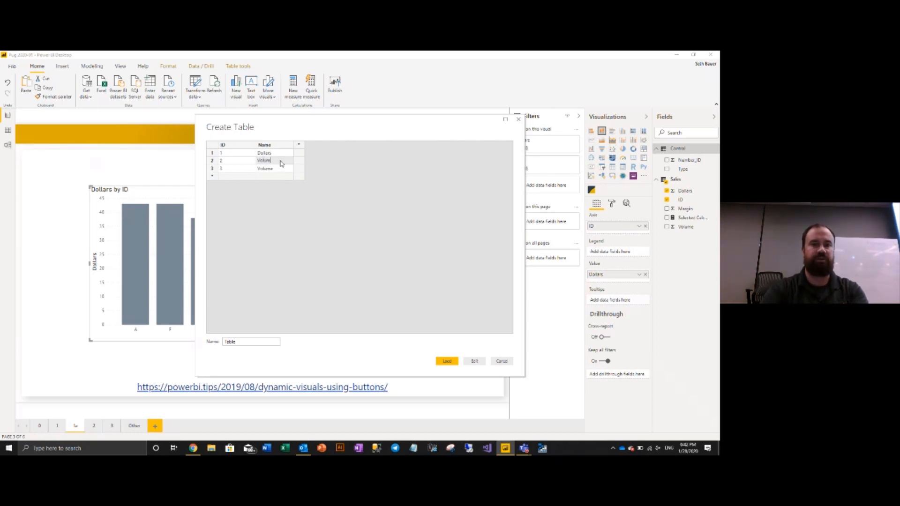
{"action": "key", "text": "Tab"}
{"action": "key", "text": "Left"}
{"action": "key", "text": "Left"}
{"action": "key", "text": "Down"}
{"action": "key", "text": "Right"}
{"action": "type", "text": "Ma"}
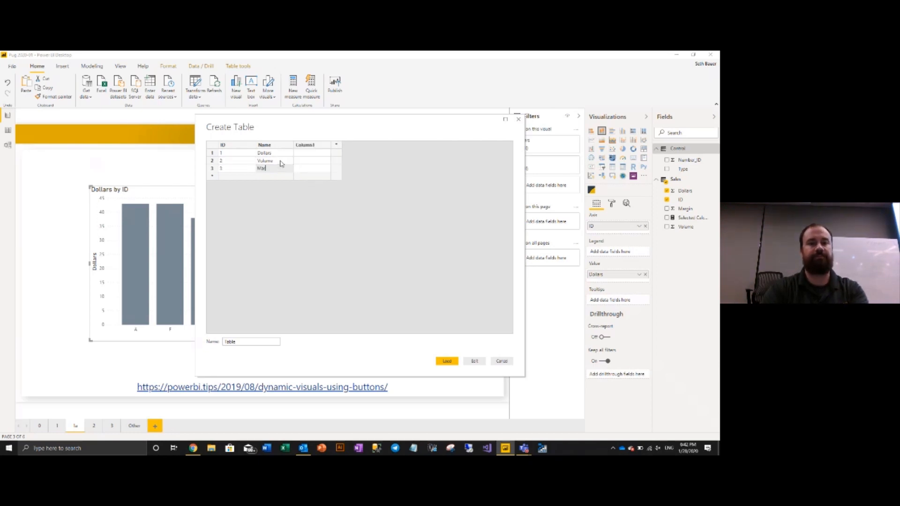
Step: Delete the extra empty column and load the table under the name Control-2
{"action": "right_click", "coordinate": [323, 148]}
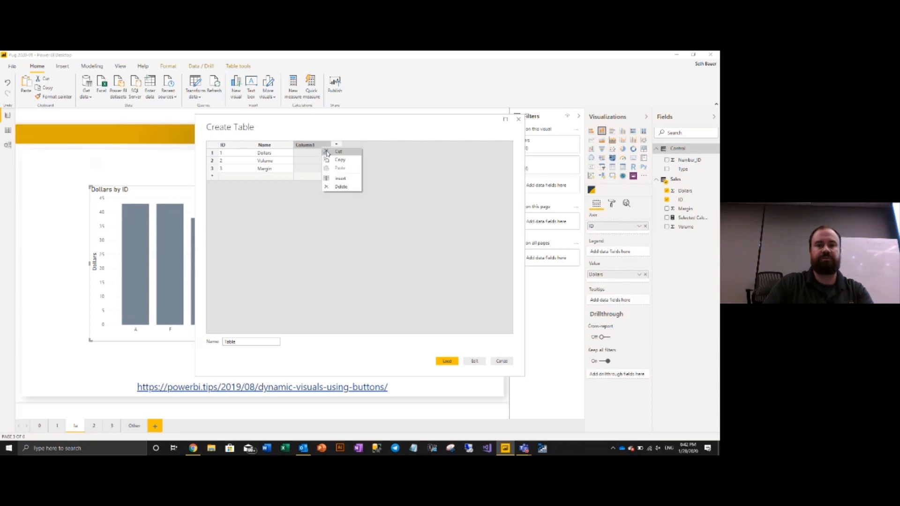
{"action": "left_click", "coordinate": [341, 187]}
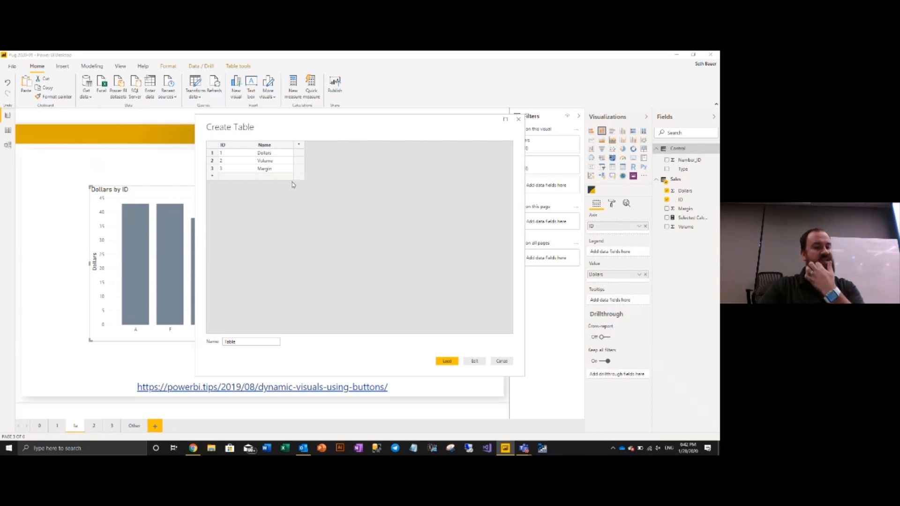
{"action": "left_click", "coordinate": [244, 342]}
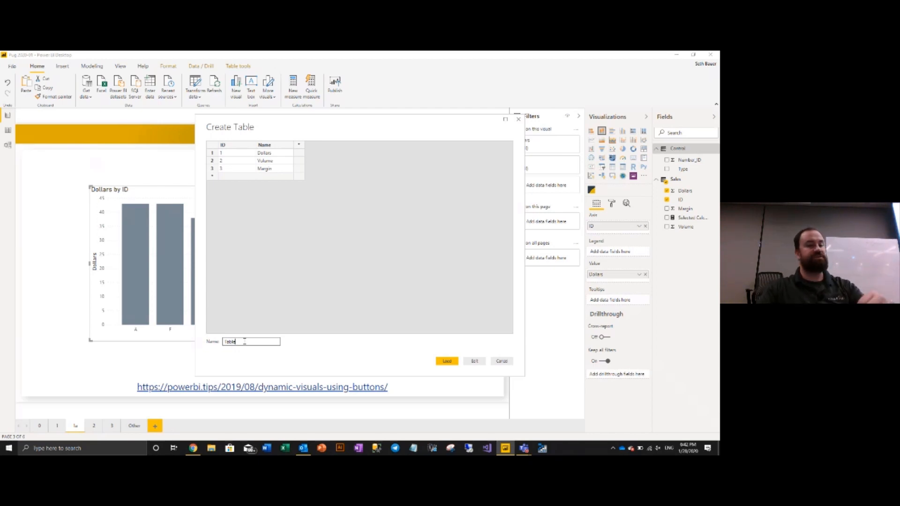
{"action": "double_click", "coordinate": [244, 341]}
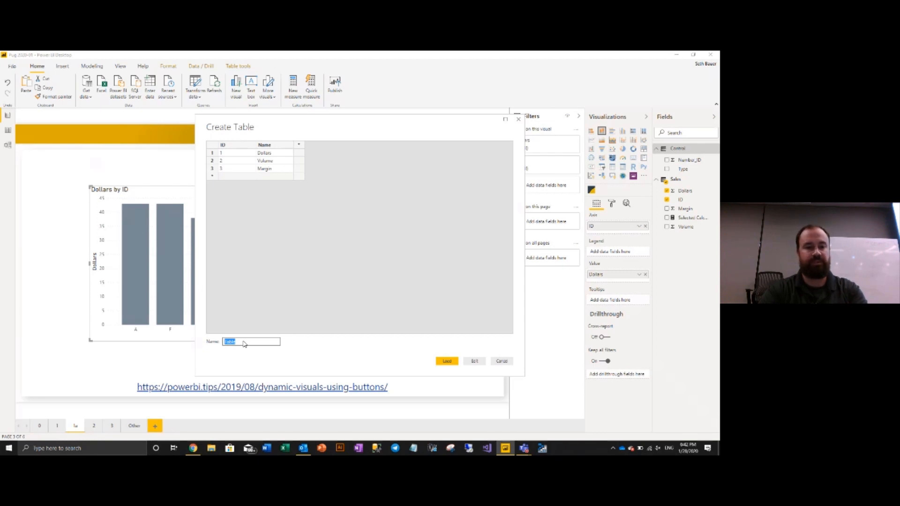
{"action": "type", "text": "Control-2"}
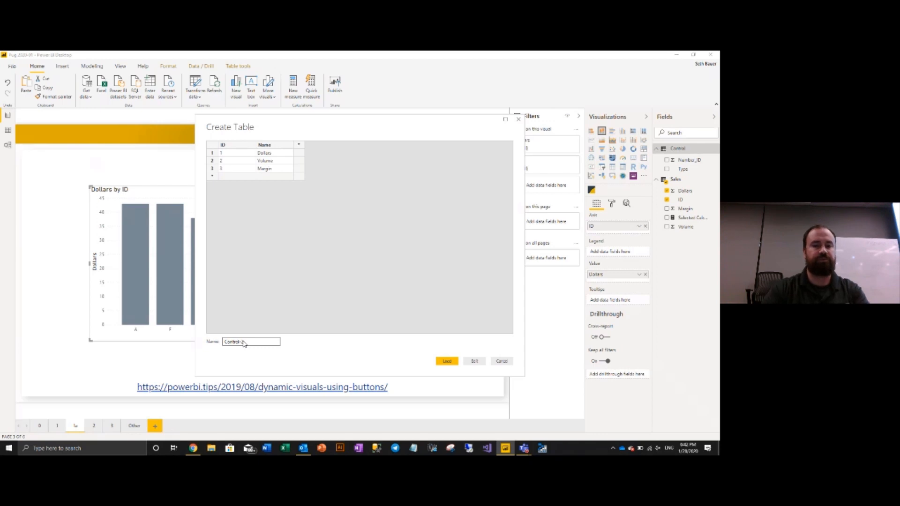
{"action": "left_click", "coordinate": [447, 361]}
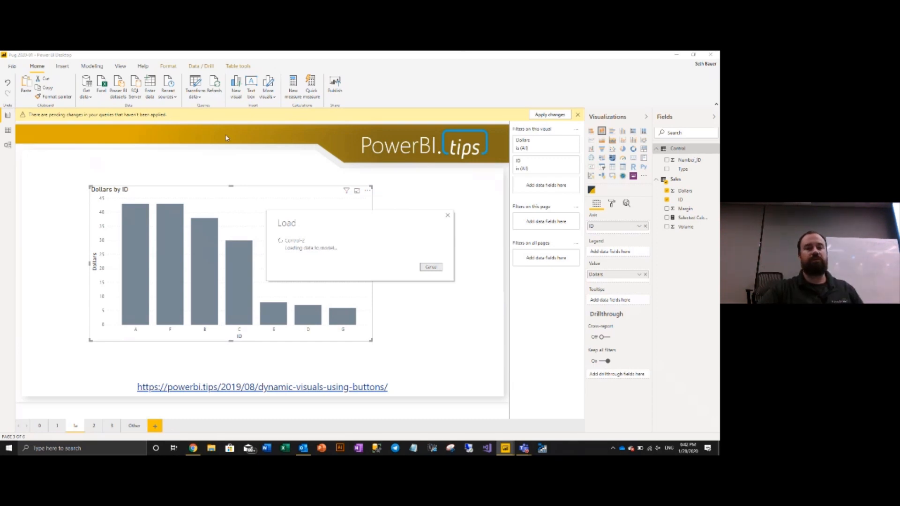
Step: Space out the Control and Control-2 tables in the model diagram and return to the report page
{"action": "left_click", "coordinate": [8, 147]}
{"action": "mouse_move", "coordinate": [167, 137]}
{"action": "left_mouse_down"}
{"action": "mouse_move", "coordinate": [169, 174]}
{"action": "mouse_move", "coordinate": [153, 142]}
{"action": "left_mouse_up"}
{"action": "left_click_drag", "start_coordinate": [288, 132], "coordinate": [271, 147]}
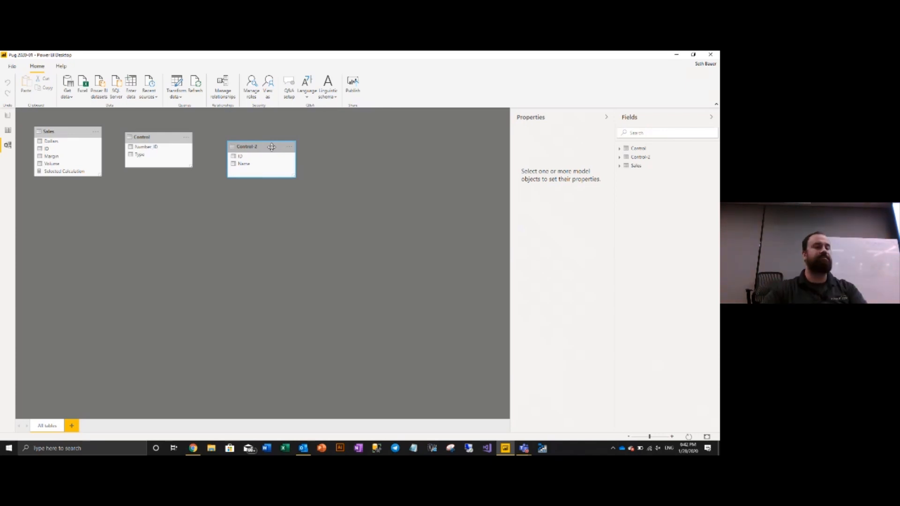
{"action": "left_click", "coordinate": [8, 116]}
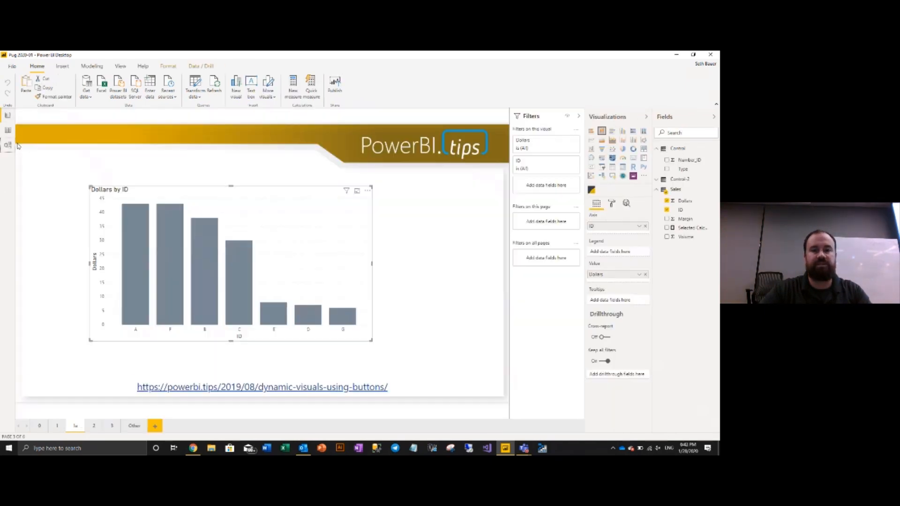
Step: Shrink the Dollars by ID chart and place it in the lower-left area of the report page
{"action": "left_click_drag", "start_coordinate": [190, 198], "coordinate": [242, 244]}
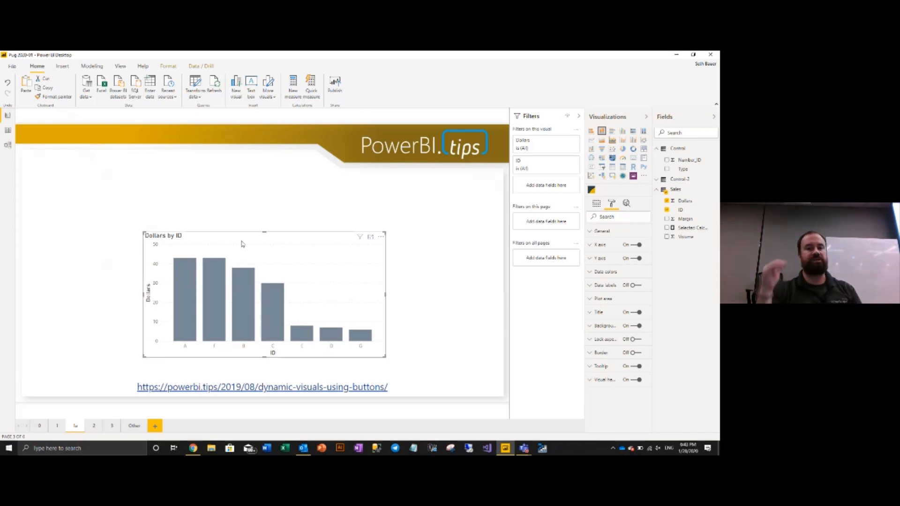
{"action": "key", "text": "ctrl+z"}
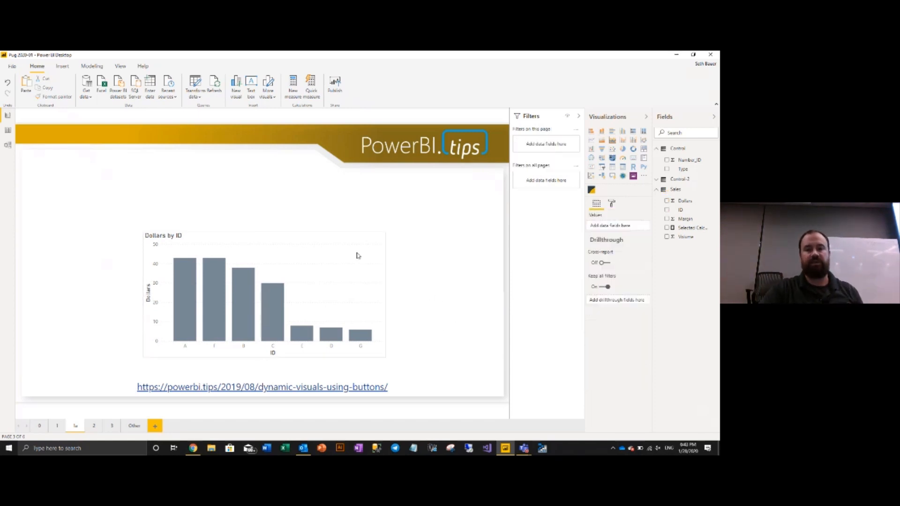
{"action": "key", "text": "ctrl+z"}
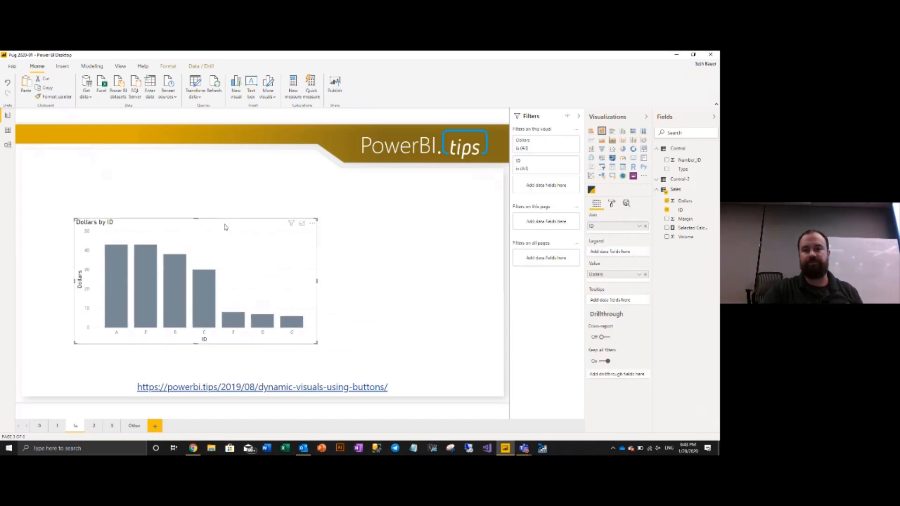
{"action": "left_click", "coordinate": [466, 232]}
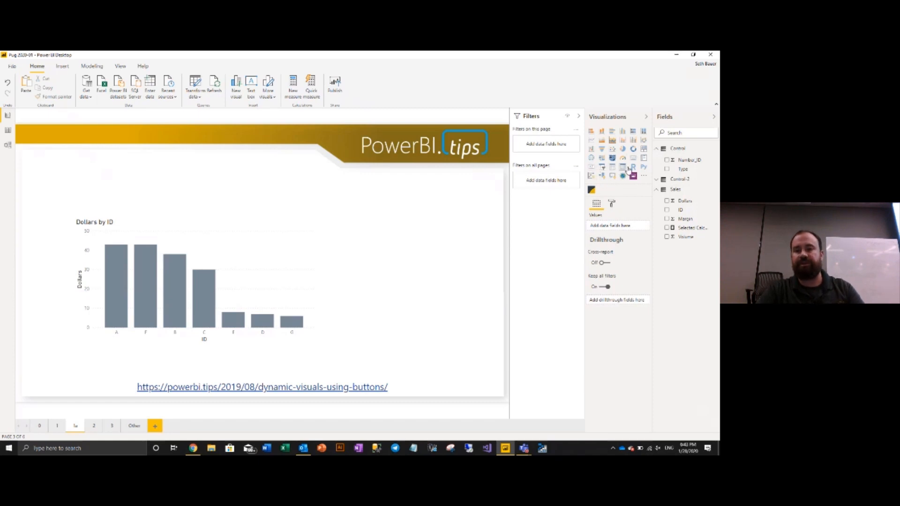
Step: Add a slicer beside the right of the chart, using the ID field from the Control-2 table
{"action": "left_click", "coordinate": [602, 168]}
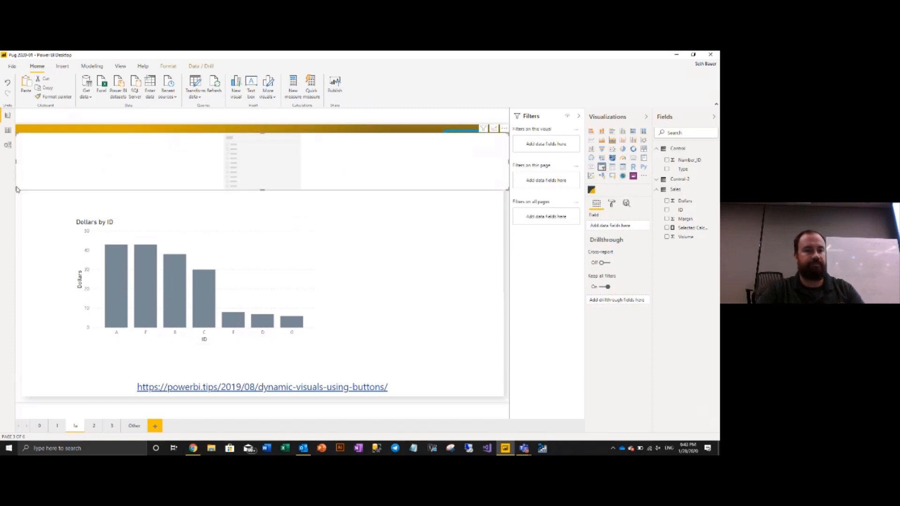
{"action": "left_click_drag", "start_coordinate": [225, 204], "coordinate": [434, 310]}
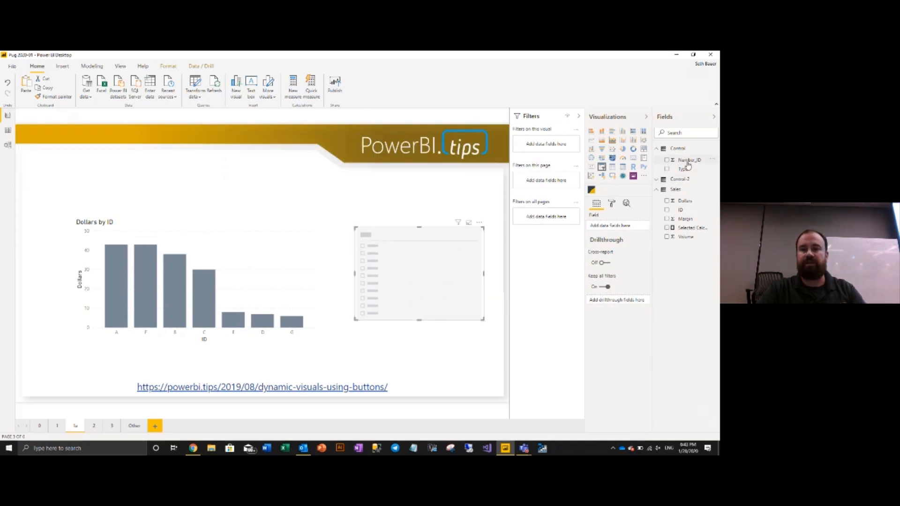
{"action": "left_click", "coordinate": [657, 180]}
{"action": "left_click_drag", "start_coordinate": [681, 192], "coordinate": [426, 279]}
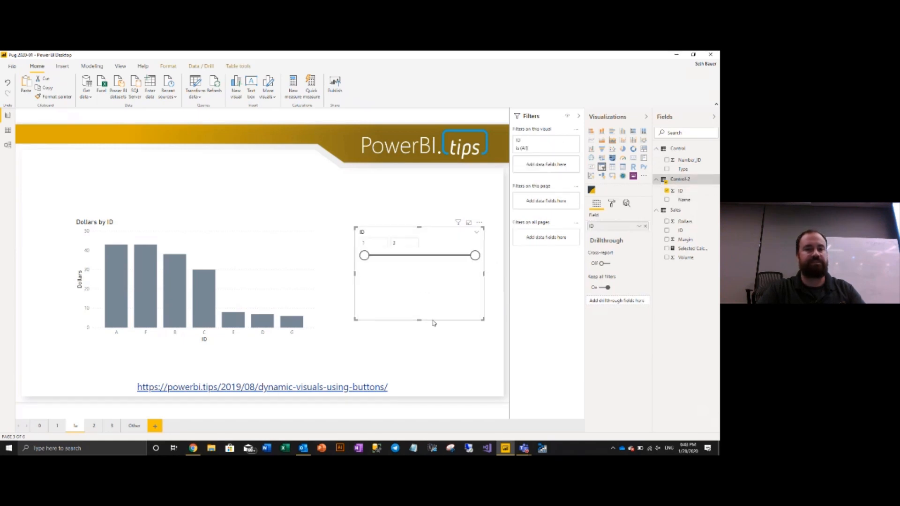
Step: Change the ID slicer to a list and shrink it to a small box
{"action": "left_click", "coordinate": [476, 232]}
{"action": "left_click", "coordinate": [453, 260]}
{"action": "left_click_drag", "start_coordinate": [482, 320], "coordinate": [407, 275]}
Step: Try the options in the ID slicer, leave 3 selected, and deselect the visual
{"action": "left_click", "coordinate": [362, 247]}
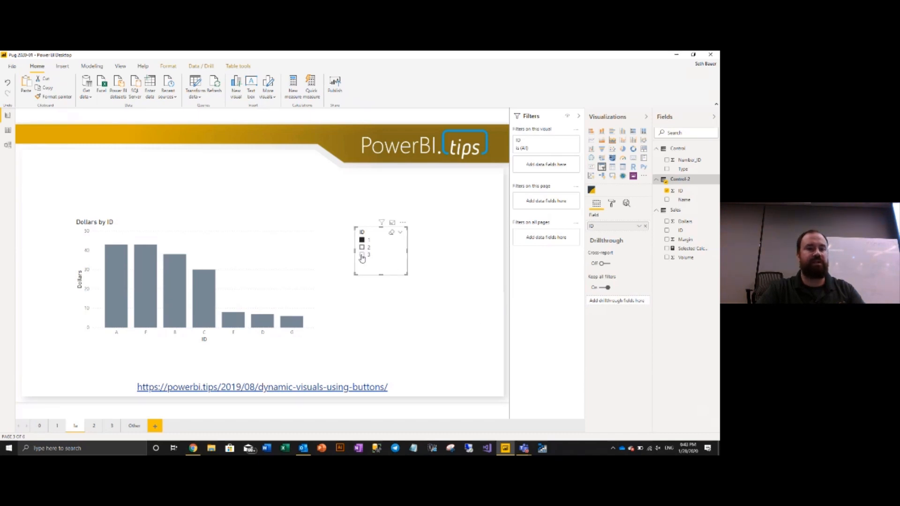
{"action": "left_click", "coordinate": [362, 254]}
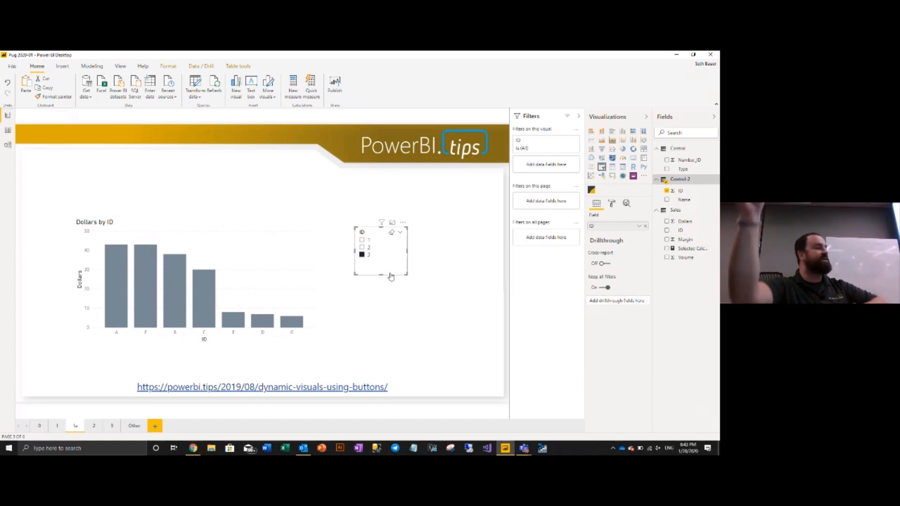
{"action": "left_click", "coordinate": [475, 278]}
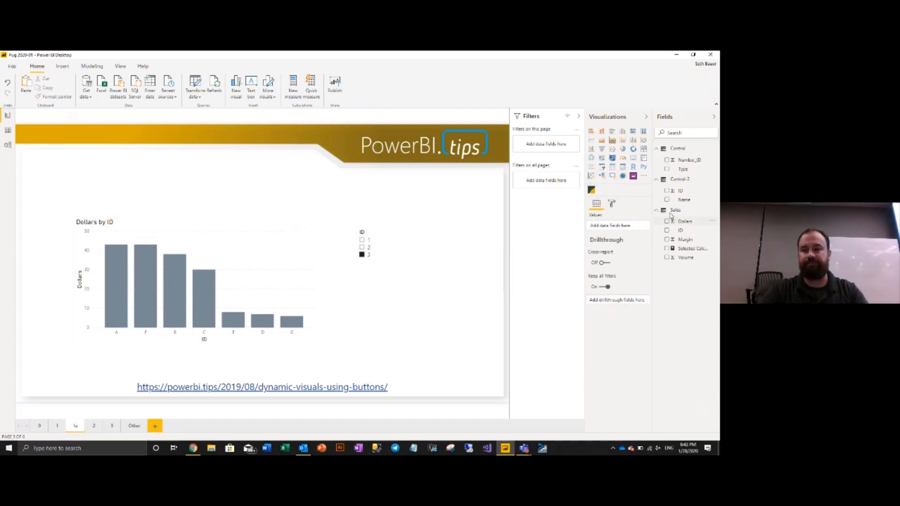
Step: Create a measure in the Sales table named Selection Control2, begin it with SWITCH(, and enlarge the formula editor
{"action": "right_click", "coordinate": [685, 212]}
{"action": "key", "text": "Escape"}
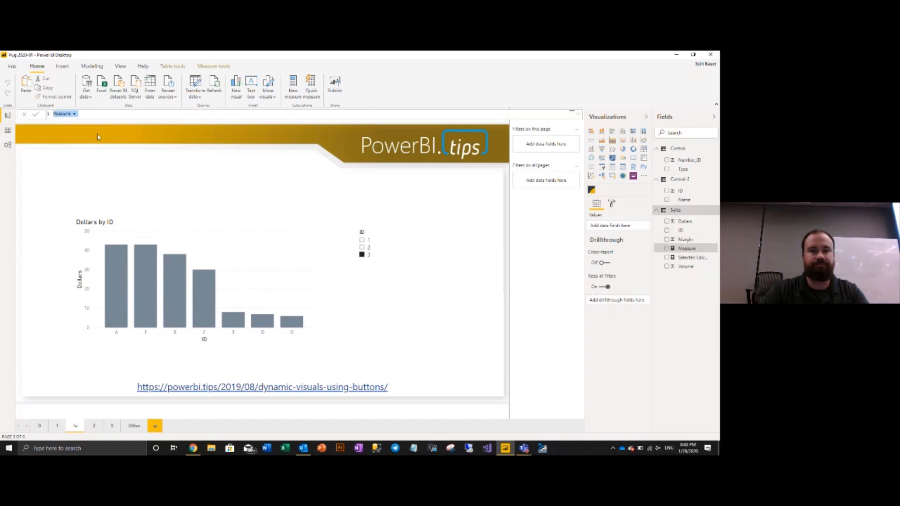
{"action": "type", "text": "Selection Control2 ="}
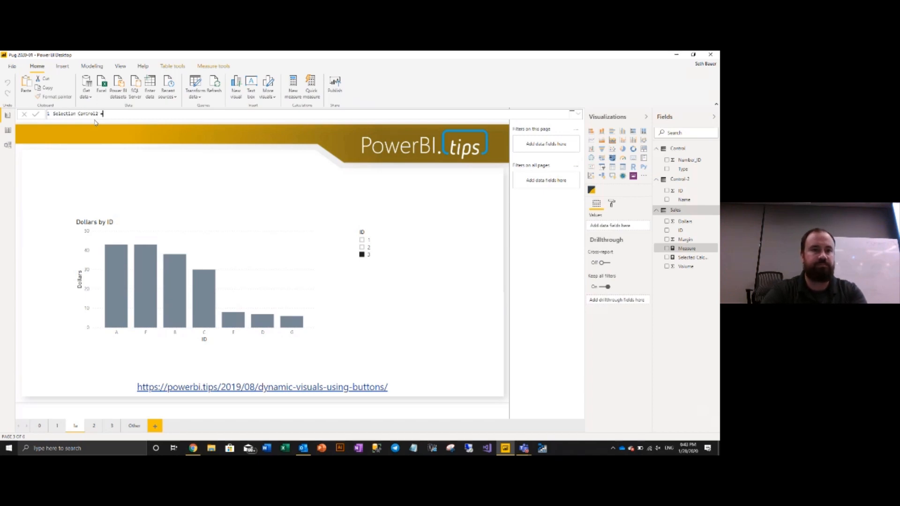
{"action": "type", "text": " Sw"}
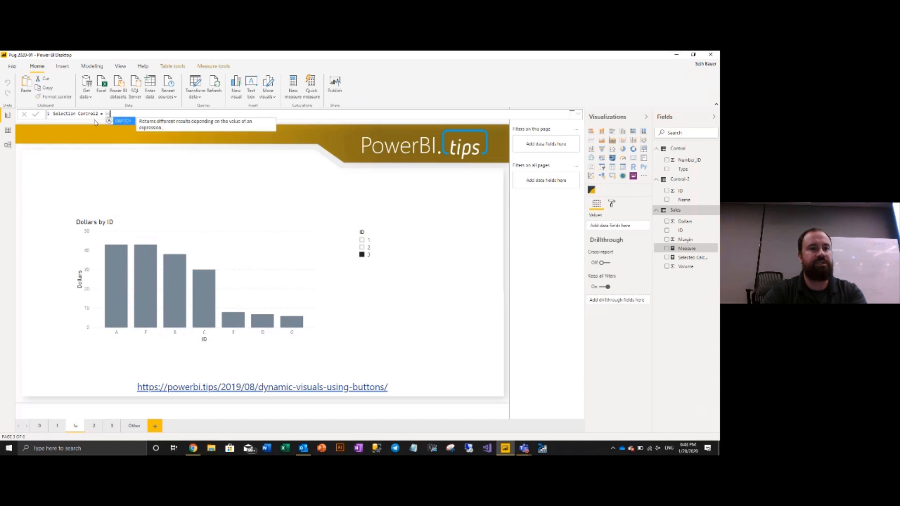
{"action": "key", "text": "Tab"}
{"action": "key", "text": "shift+Return"}
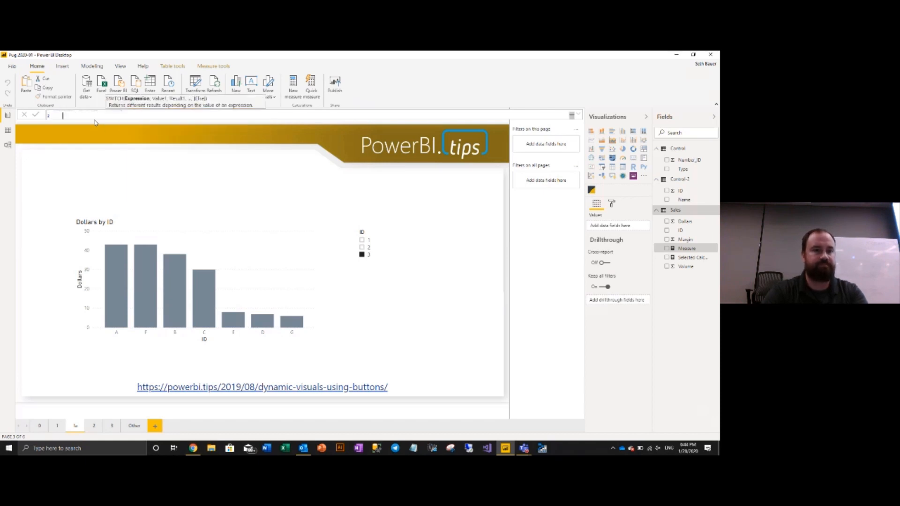
{"action": "left_click", "coordinate": [578, 115]}
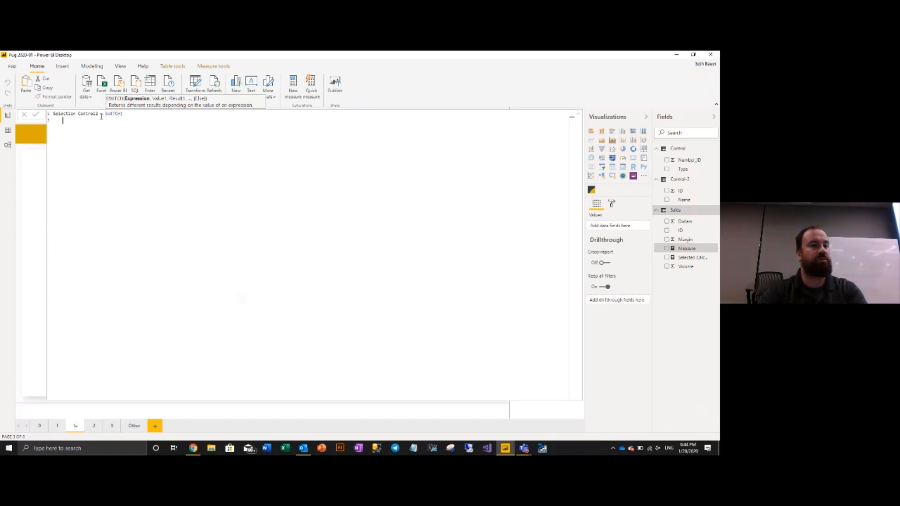
Step: Enter SELECTEDVALUE as the SWITCH expression, with 'Control-2'[ID] as its column
{"action": "type", "text": "Sel"}
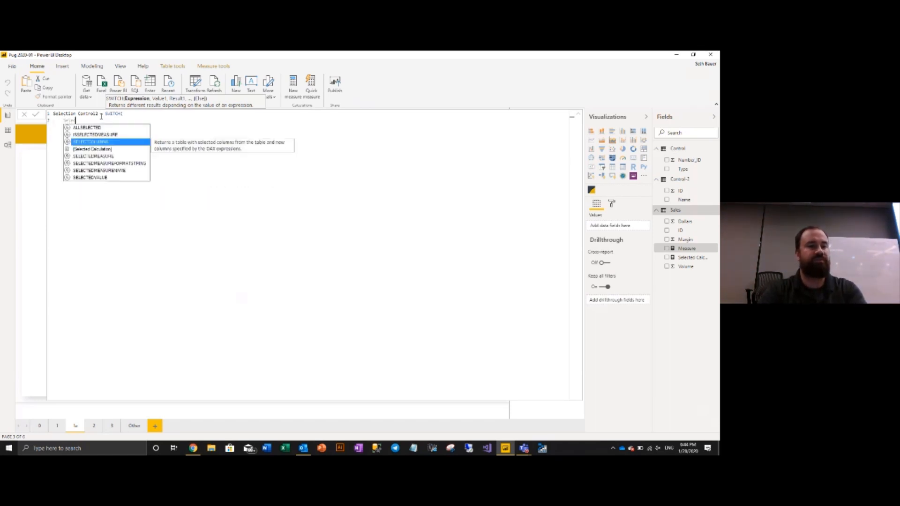
{"action": "type", "text": "ect"}
{"action": "key", "text": "Down"}
{"action": "key", "text": "Down"}
{"action": "key", "text": "Down"}
{"action": "key", "text": "Down"}
{"action": "key", "text": "Down"}
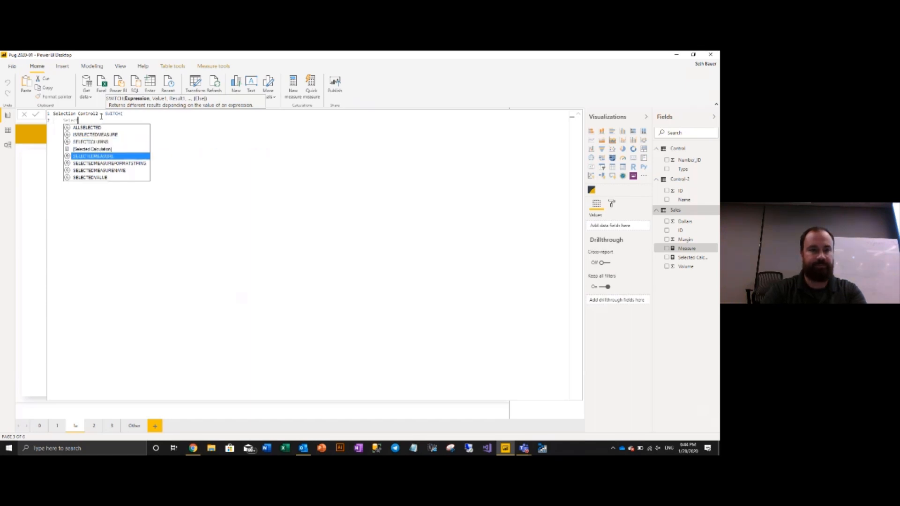
{"action": "key", "text": "Tab"}
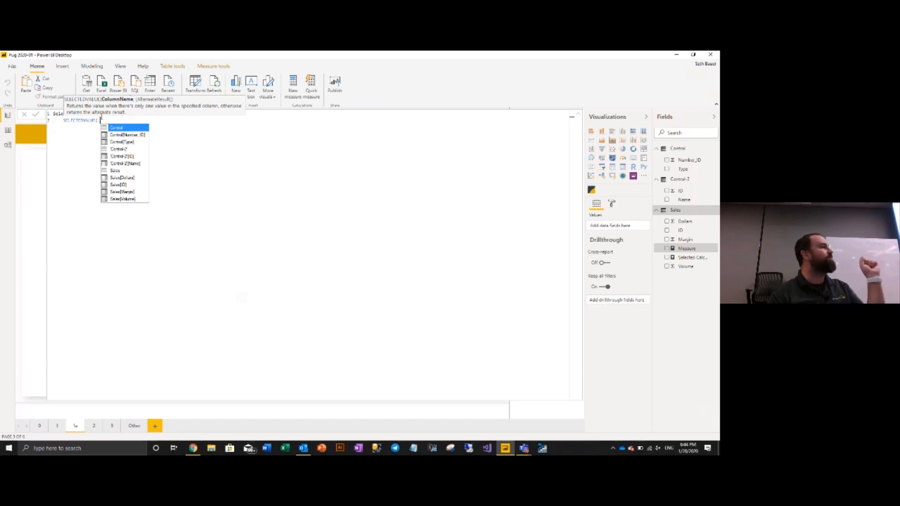
{"action": "left_click", "coordinate": [125, 157]}
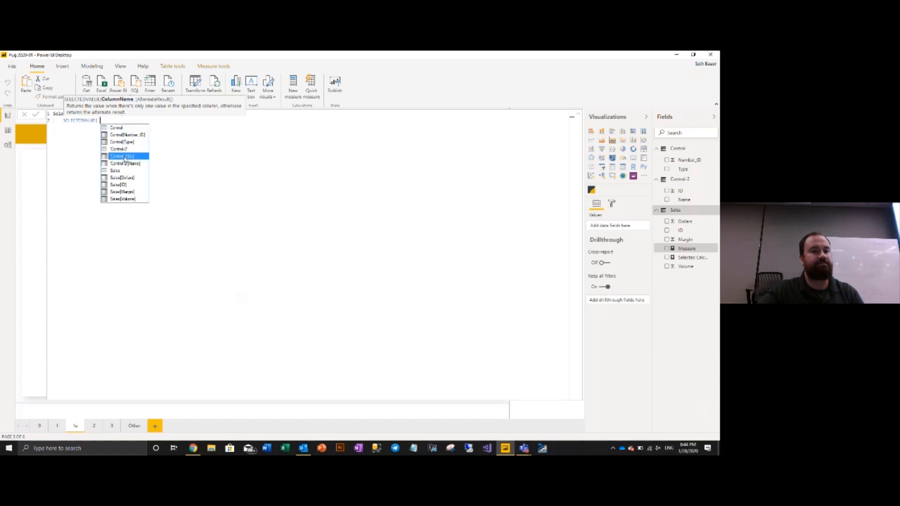
{"action": "double_click", "coordinate": [124, 157]}
Step: Give SELECTEDVALUE an alternate result of 1 and close the function
{"action": "type", "text": ","}
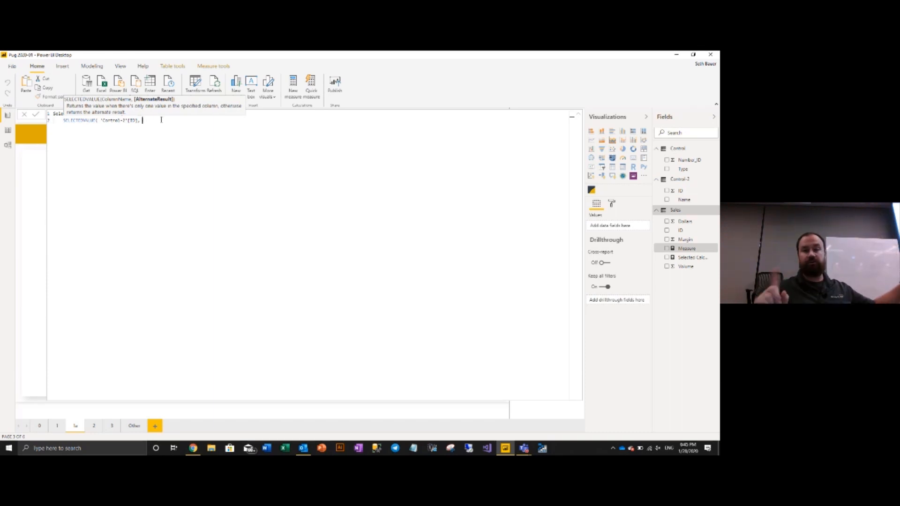
{"action": "type", "text": "1"}
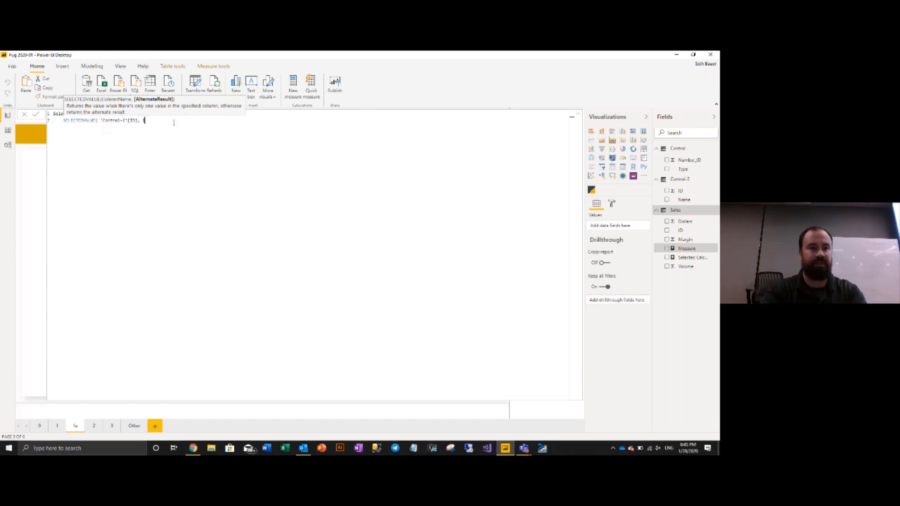
{"action": "type", "text": ","}
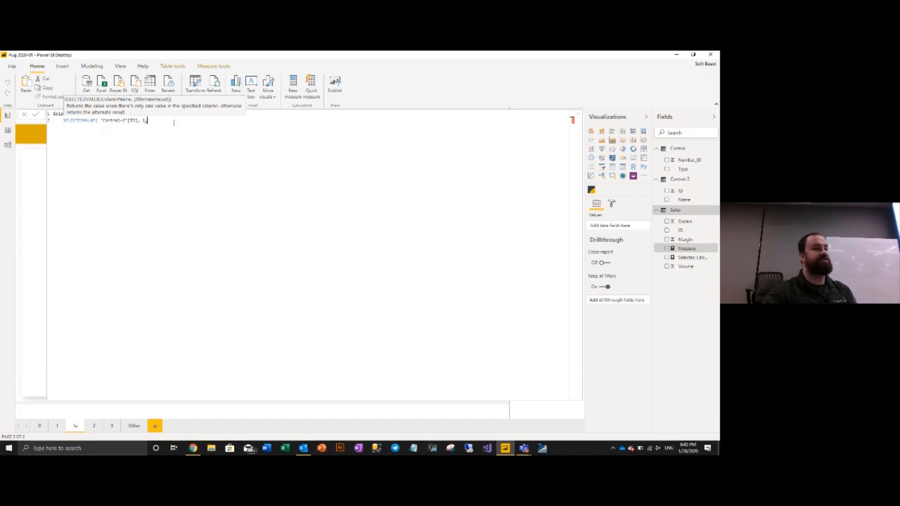
{"action": "key", "text": "BackSpace"}
{"action": "type", "text": ")"}
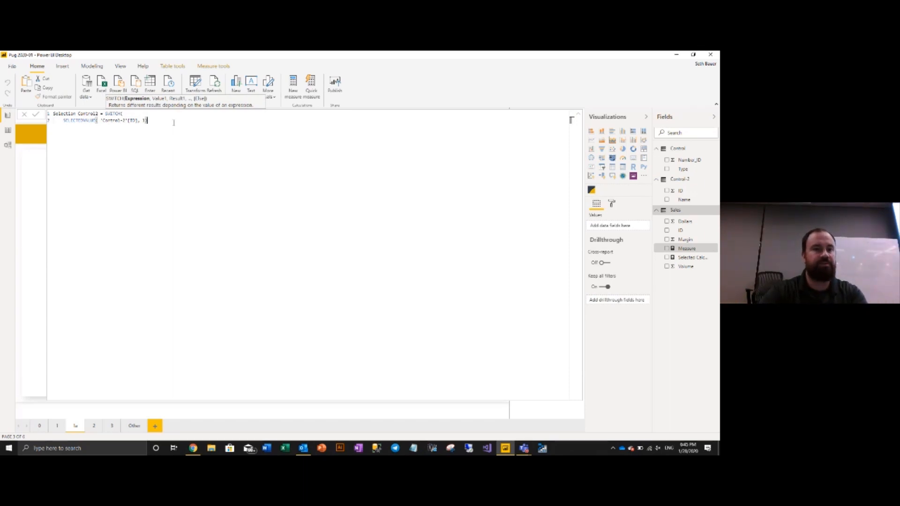
Step: Add the first SWITCH case on a new line, returning SUM( Sales[Dollars] ) for value 1
{"action": "key", "text": "shift+Return"}
{"action": "type", "text": ","}
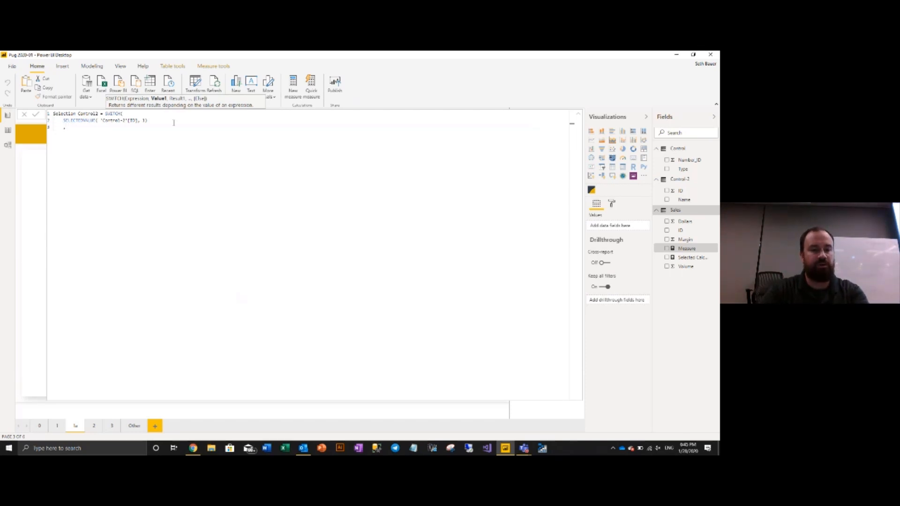
{"action": "type", "text": "1 ,"}
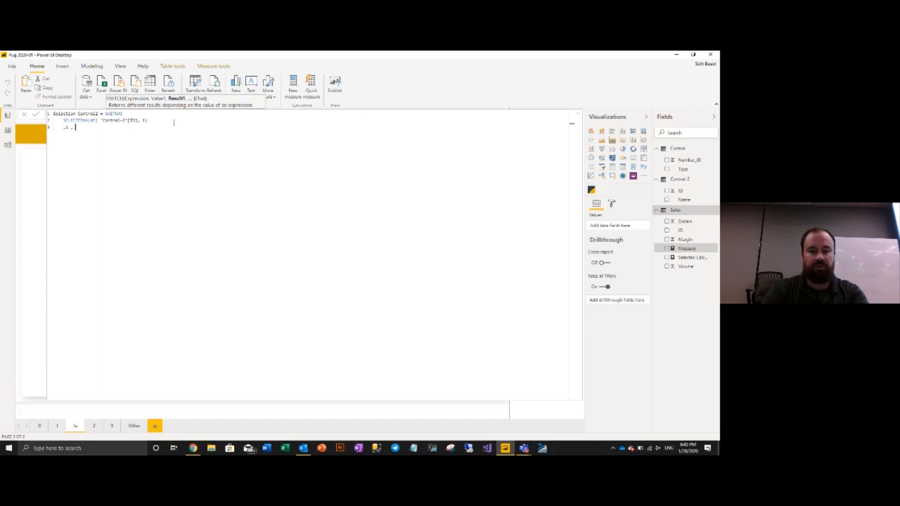
{"action": "type", "text": "SUM("}
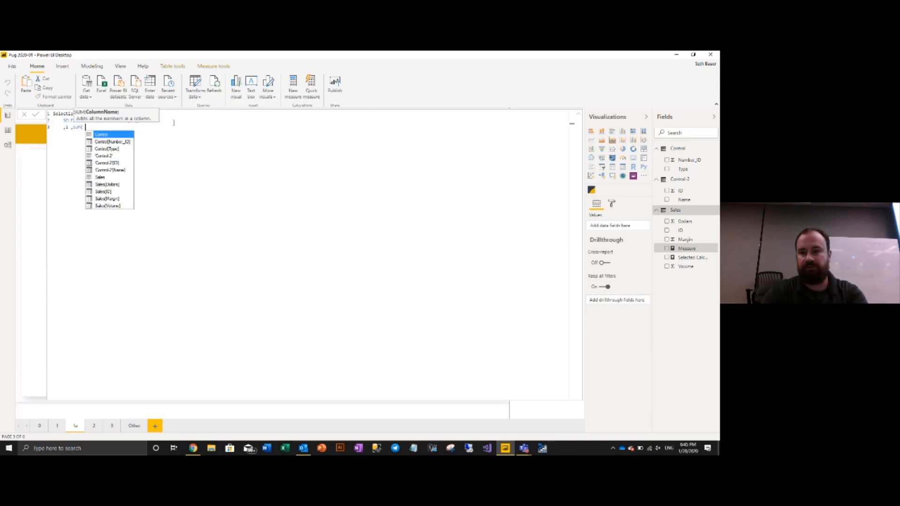
{"action": "type", "text": " s"}
{"action": "key", "text": "BackSpace"}
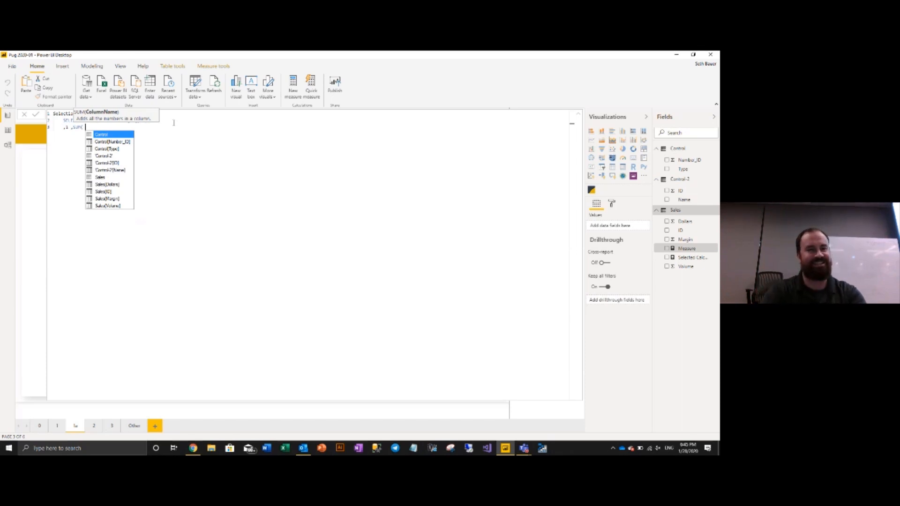
{"action": "type", "text": "d"}
{"action": "key", "text": "Tab"}
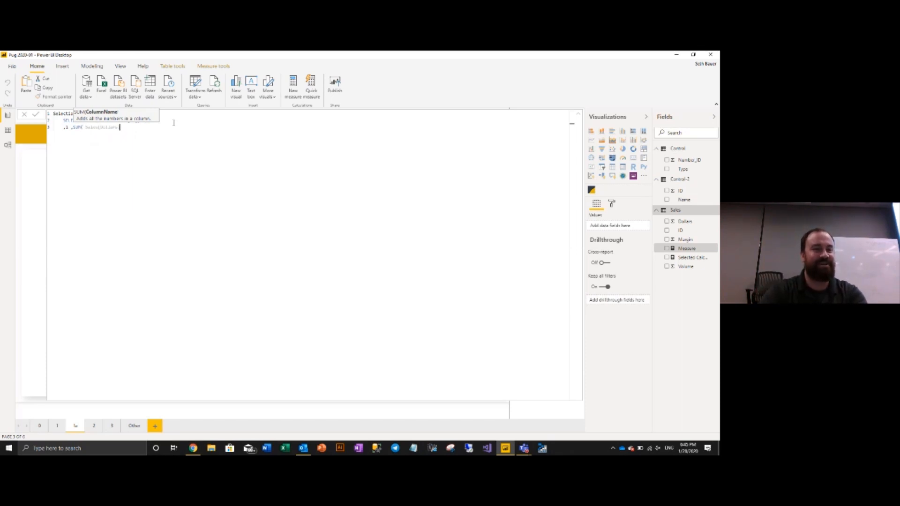
{"action": "type", "text": ")"}
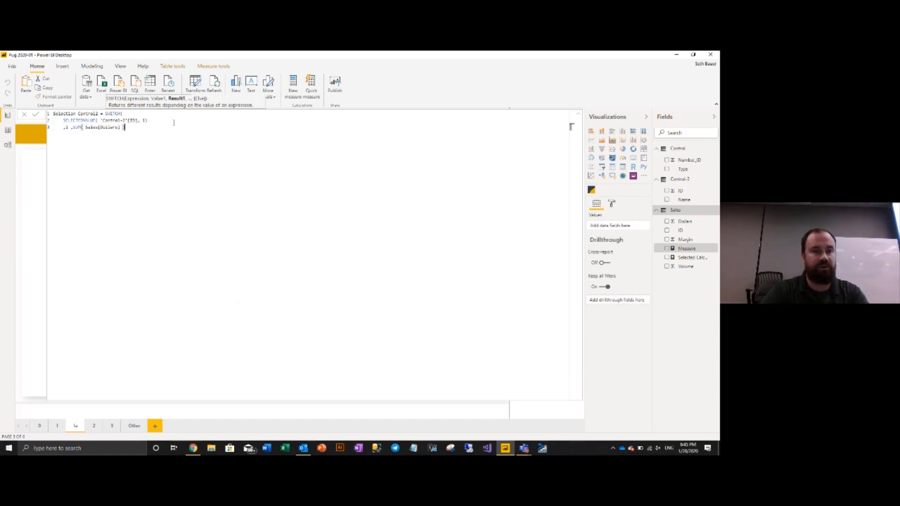
Step: Add the second SWITCH case on a new line, returning SUM( Sales[Volume] ) for value 2
{"action": "key", "text": "shift+Return"}
{"action": "type", "text": ",2 ,s"}
{"action": "key", "text": "BackSpace"}
{"action": "key", "text": "BackSpace"}
{"action": "key", "text": "BackSpace"}
{"action": "type", "text": ","}
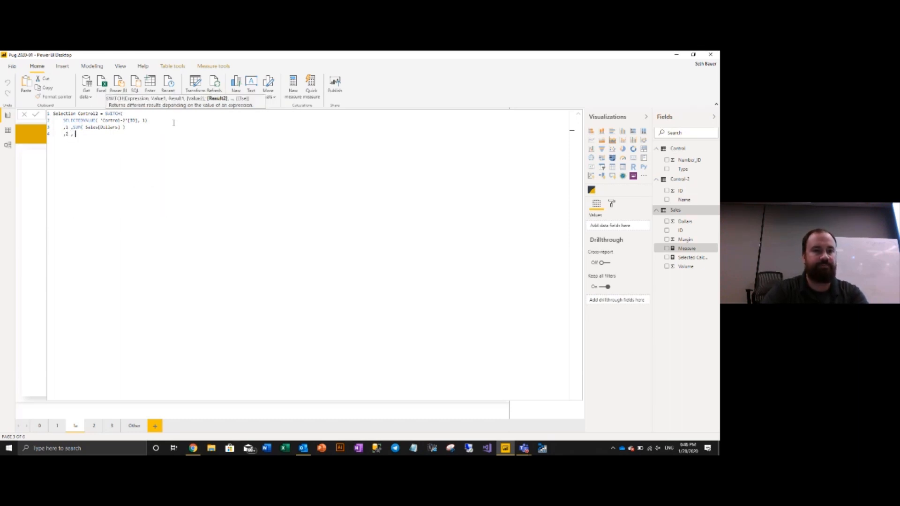
{"action": "type", "text": "SUM("}
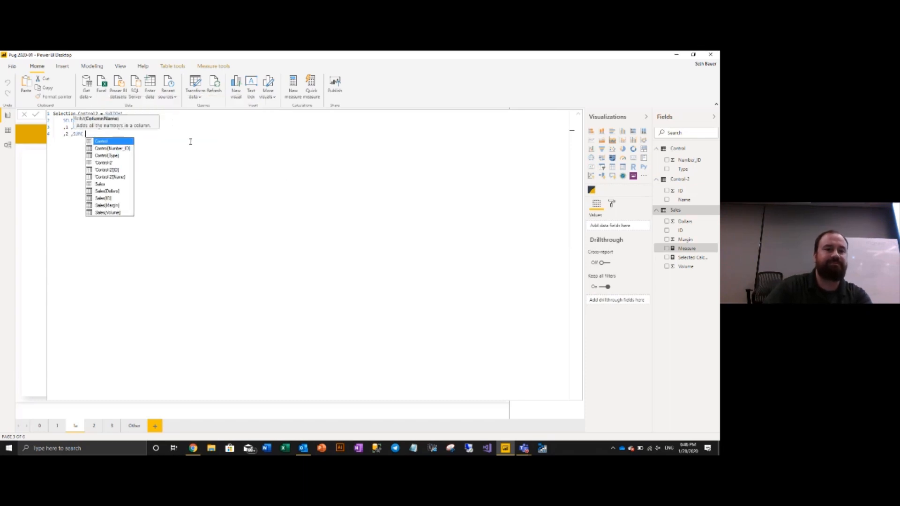
{"action": "left_click", "coordinate": [176, 128]}
{"action": "left_click", "coordinate": [102, 133]}
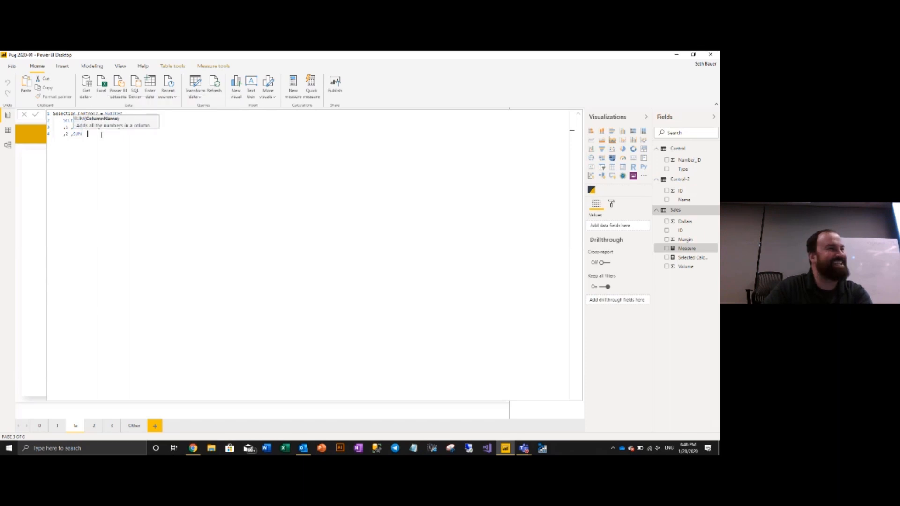
{"action": "type", "text": "sale"}
{"action": "key", "text": "Down"}
{"action": "key", "text": "Down"}
{"action": "key", "text": "Down"}
{"action": "key", "text": "Down"}
{"action": "key", "text": "Tab"}
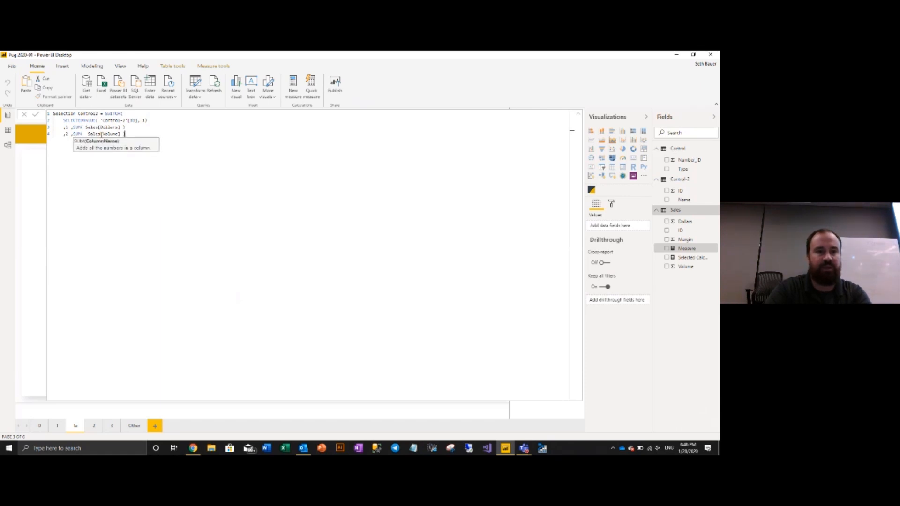
{"action": "type", "text": ")"}
Step: Add the third SWITCH case on a new line, returning SUM( Sales[Margin] ) for value 3
{"action": "key", "text": "shift+Return"}
{"action": "type", "text": ",3 ,"}
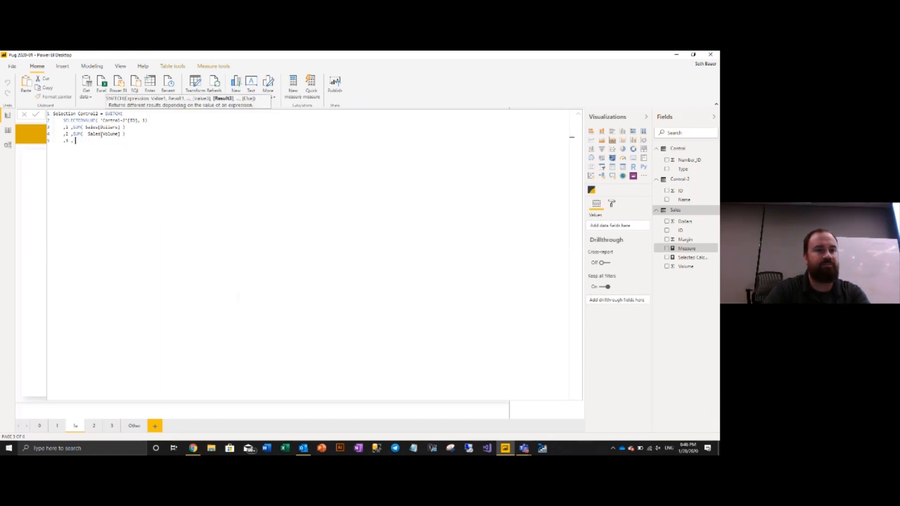
{"action": "type", "text": "SUM( "}
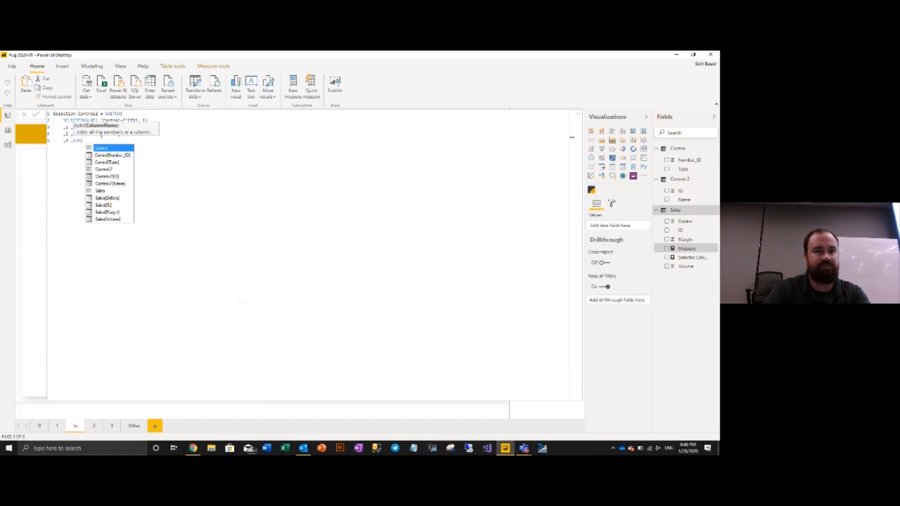
{"action": "type", "text": "S"}
{"action": "key", "text": "Down"}
{"action": "key", "text": "Down"}
{"action": "key", "text": "Down"}
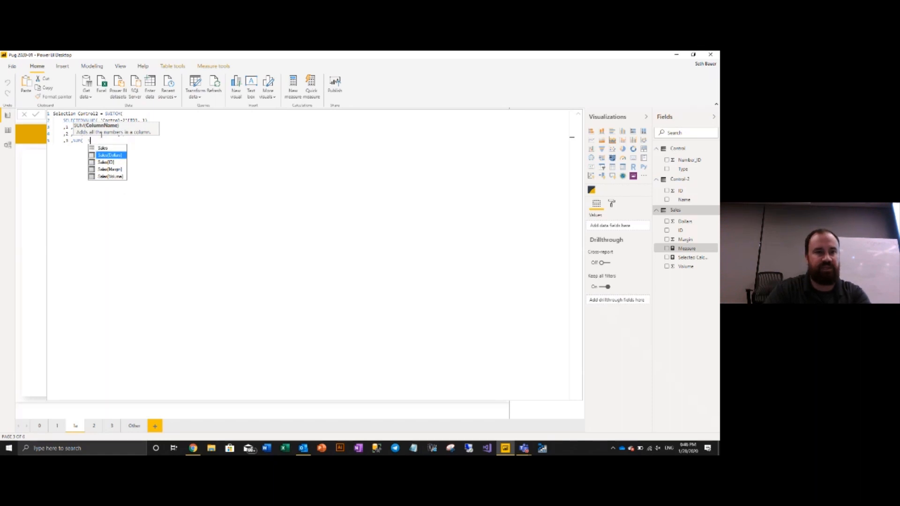
{"action": "key", "text": "Tab"}
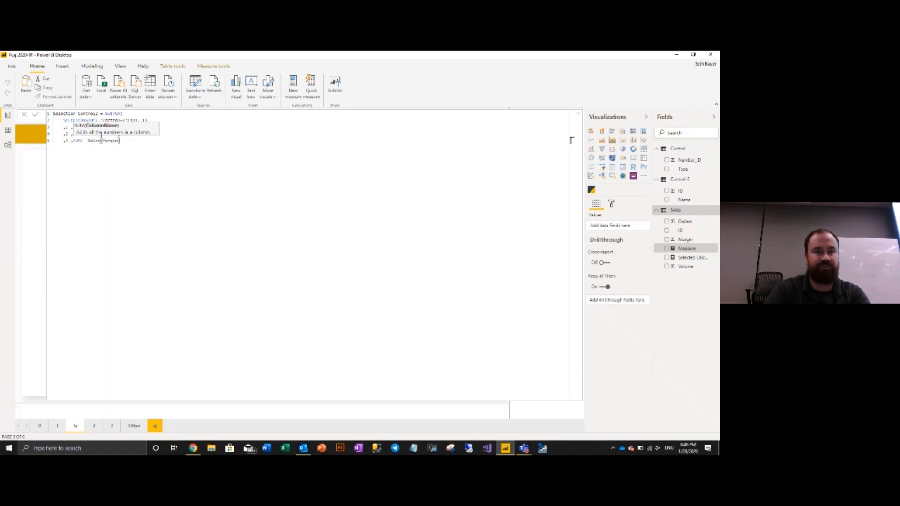
{"action": "type", "text": ")"}
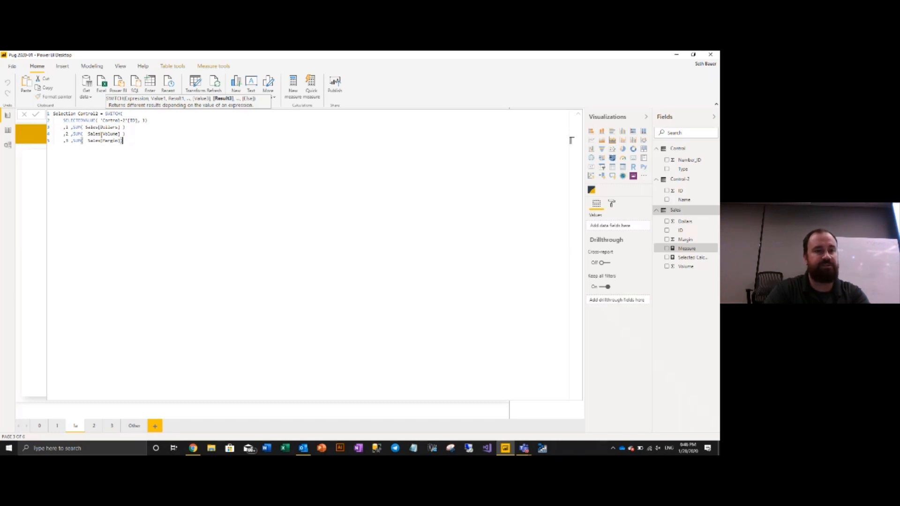
Step: Add SUM( Sales[Volume] ) on a new line as the default result of the SWITCH
{"action": "type", "text": ","}
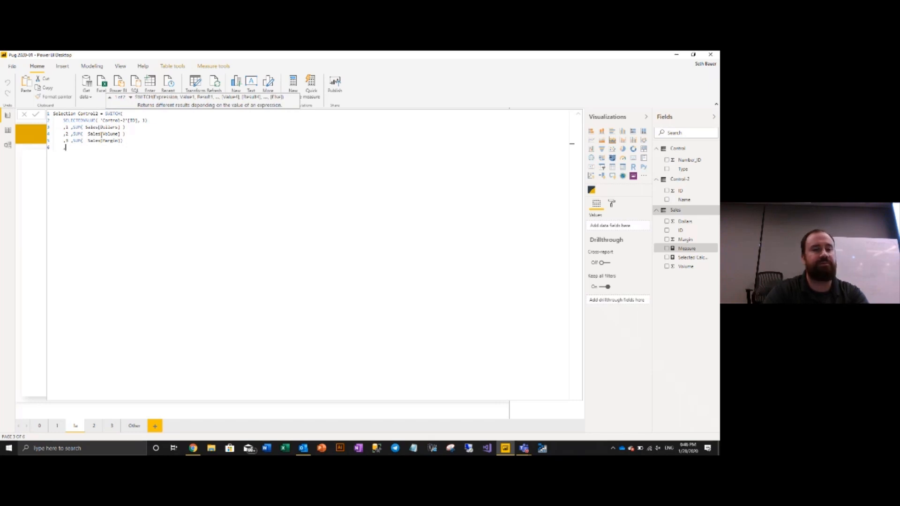
{"action": "type", "text": "SUM("}
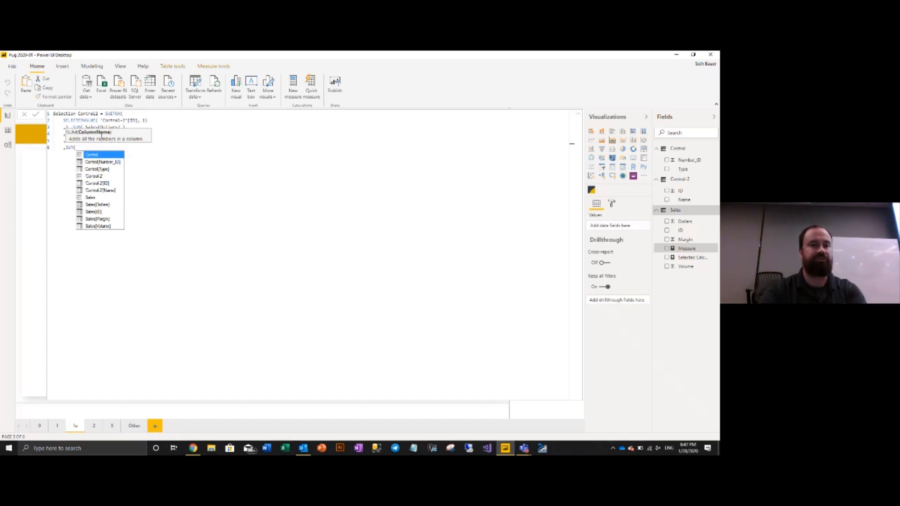
{"action": "type", "text": "sa"}
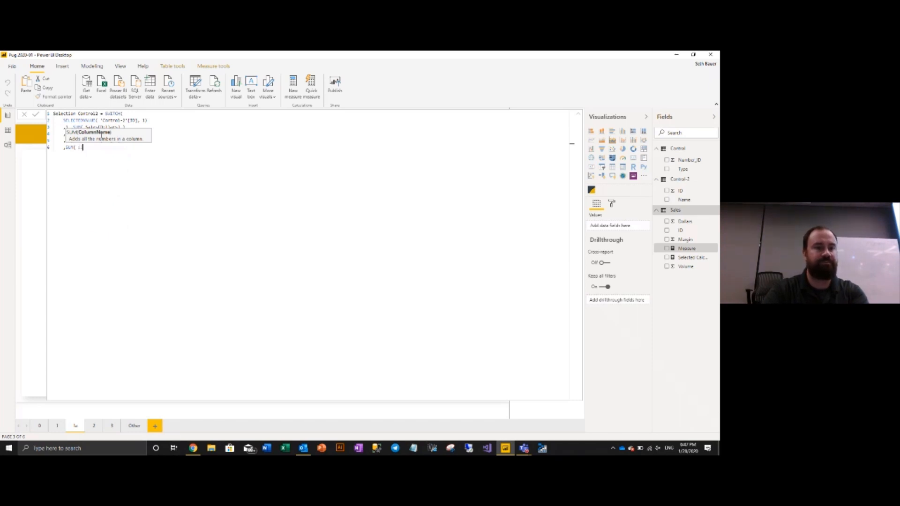
{"action": "type", "text": "les"}
{"action": "key", "text": "Down"}
{"action": "key", "text": "Down"}
{"action": "key", "text": "Down"}
{"action": "key", "text": "Down"}
{"action": "key", "text": "Tab"}
{"action": "type", "text": ") )"}
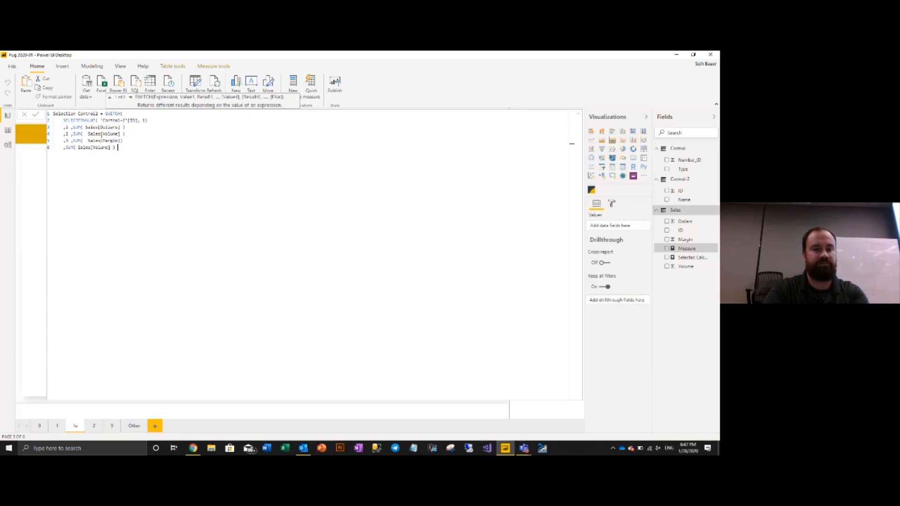
Step: Commit the Selection Control2 measure, collapse the formula editor and show the measure in a card visual on the report page
{"action": "key", "text": "Return"}
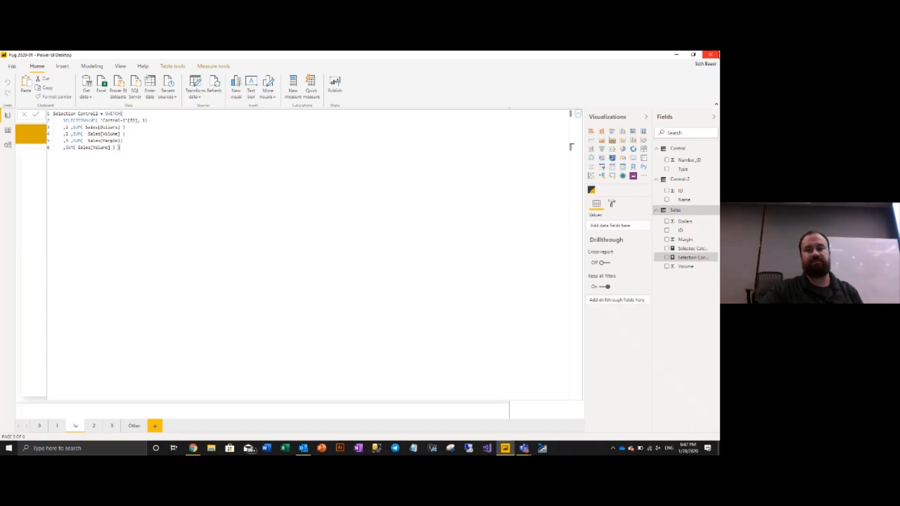
{"action": "left_click", "coordinate": [574, 119]}
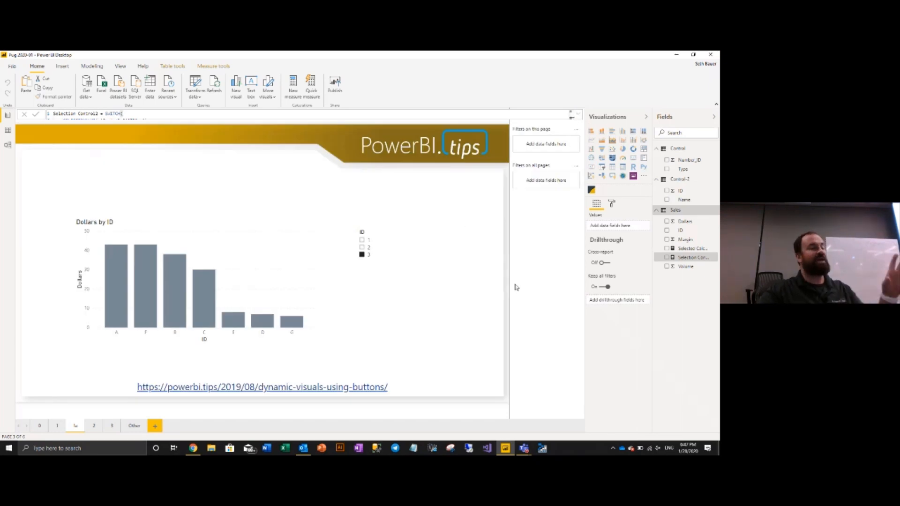
{"action": "left_click_drag", "start_coordinate": [684, 258], "coordinate": [221, 190]}
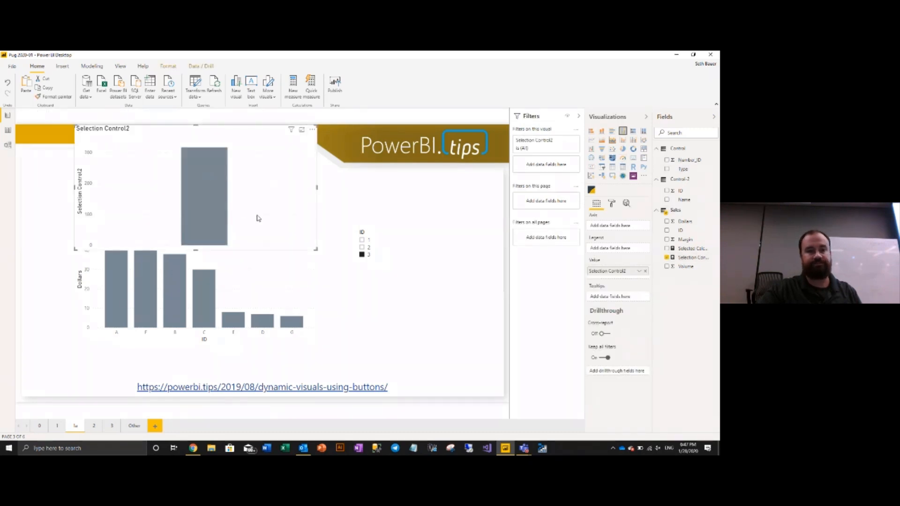
{"action": "left_click", "coordinate": [632, 158]}
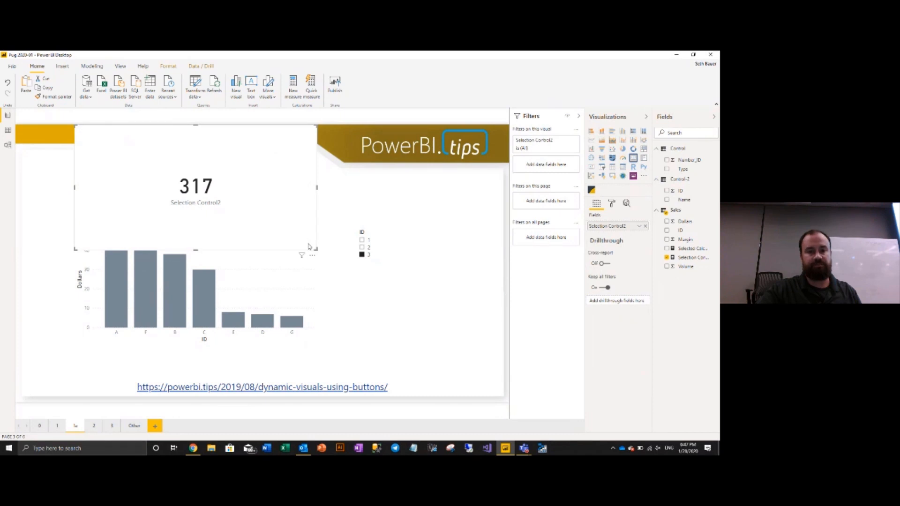
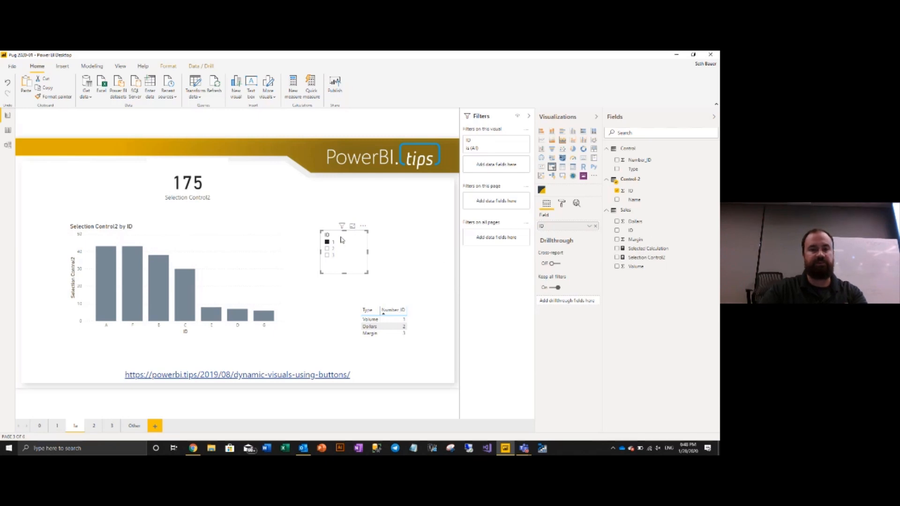
Step: Reposition the Selection Control2 card in the page's upper-left corner and shift the column chart slightly down and right
{"action": "left_click", "coordinate": [228, 201]}
{"action": "left_click_drag", "start_coordinate": [224, 207], "coordinate": [94, 208]}
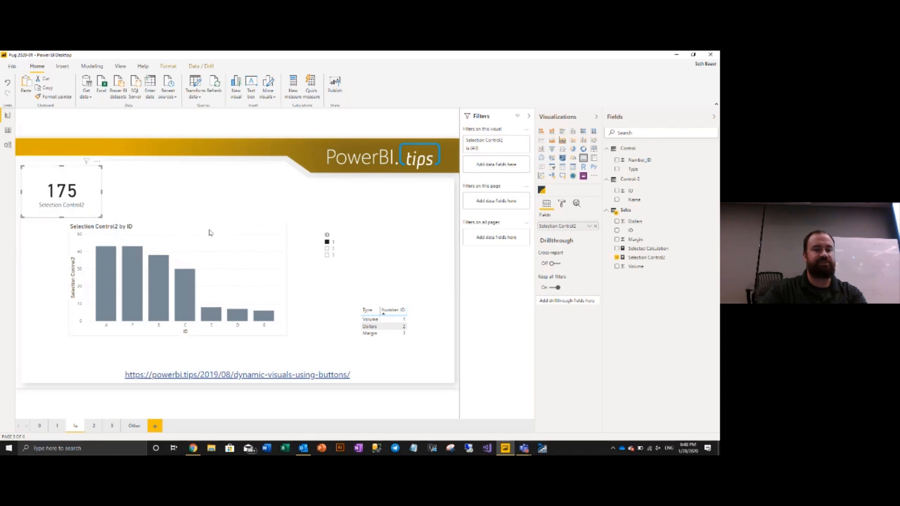
{"action": "left_click_drag", "start_coordinate": [210, 240], "coordinate": [234, 251]}
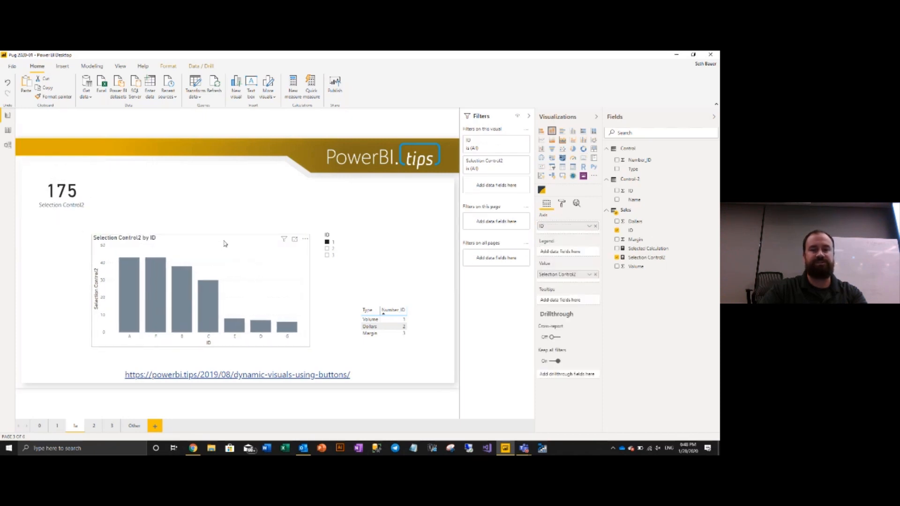
{"action": "left_click", "coordinate": [239, 212]}
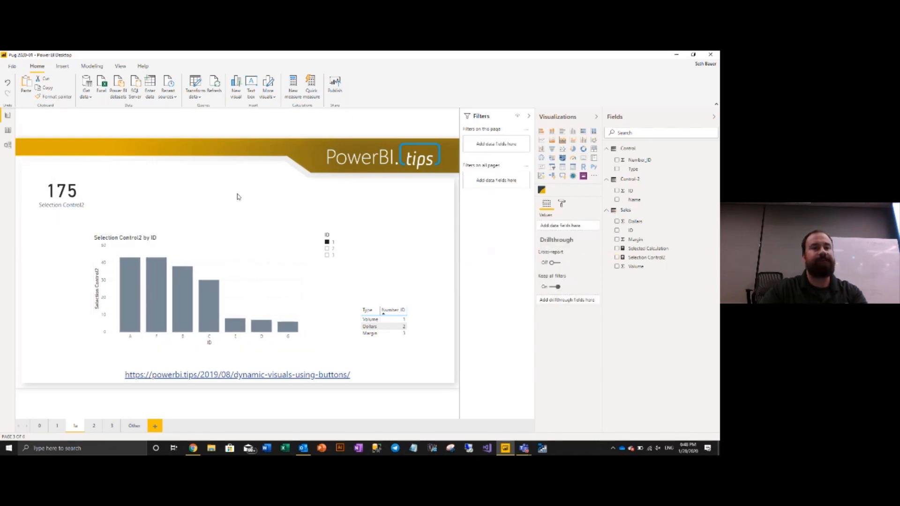
Step: Insert a blank button and place it above the column chart, beside the card
{"action": "left_click", "coordinate": [63, 67]}
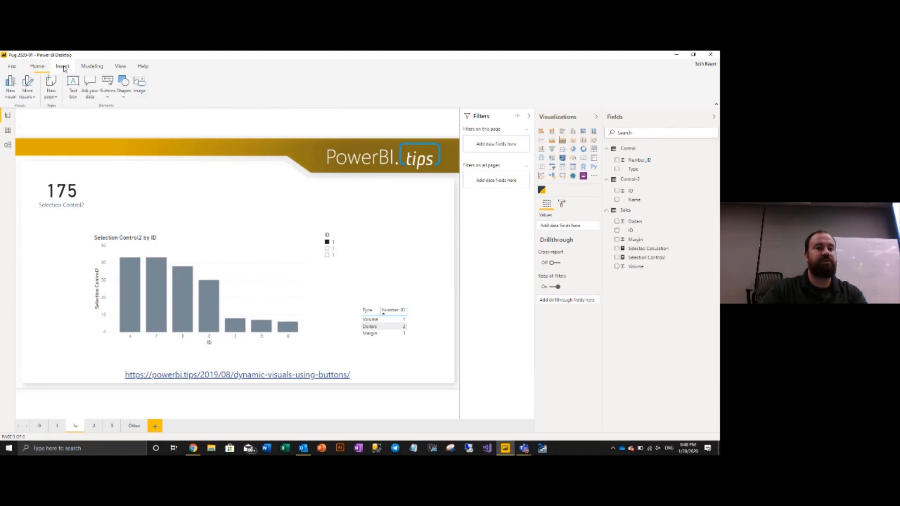
{"action": "left_click", "coordinate": [109, 94]}
{"action": "left_click", "coordinate": [124, 212]}
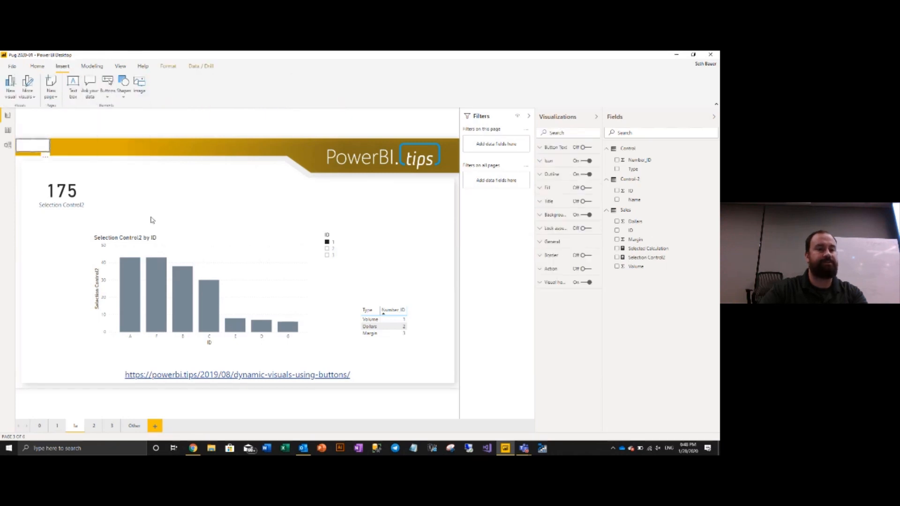
{"action": "left_click_drag", "start_coordinate": [37, 149], "coordinate": [158, 204]}
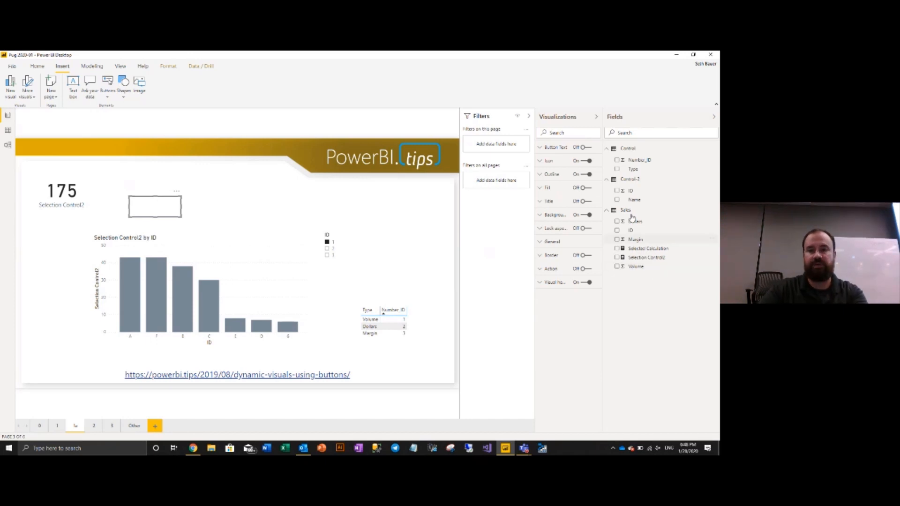
Step: Turn on the blank button's text, label it Volume and set the text size to 18 pt
{"action": "left_click", "coordinate": [543, 148]}
{"action": "left_click", "coordinate": [583, 147]}
{"action": "left_click", "coordinate": [561, 182]}
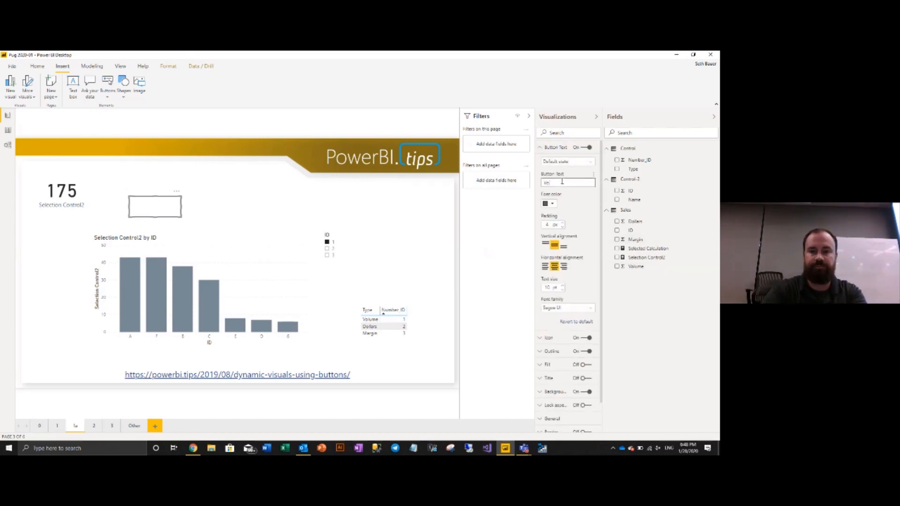
{"action": "left_click", "coordinate": [585, 203]}
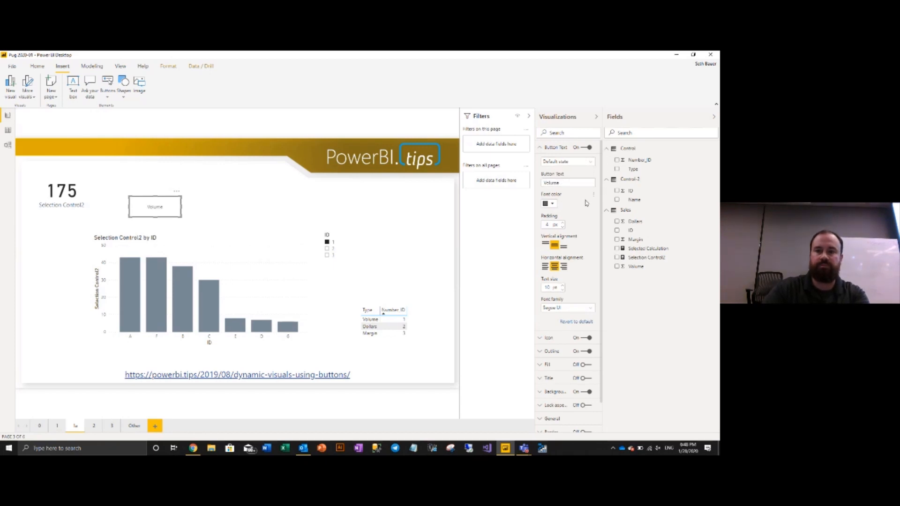
{"action": "left_click", "coordinate": [562, 285]}
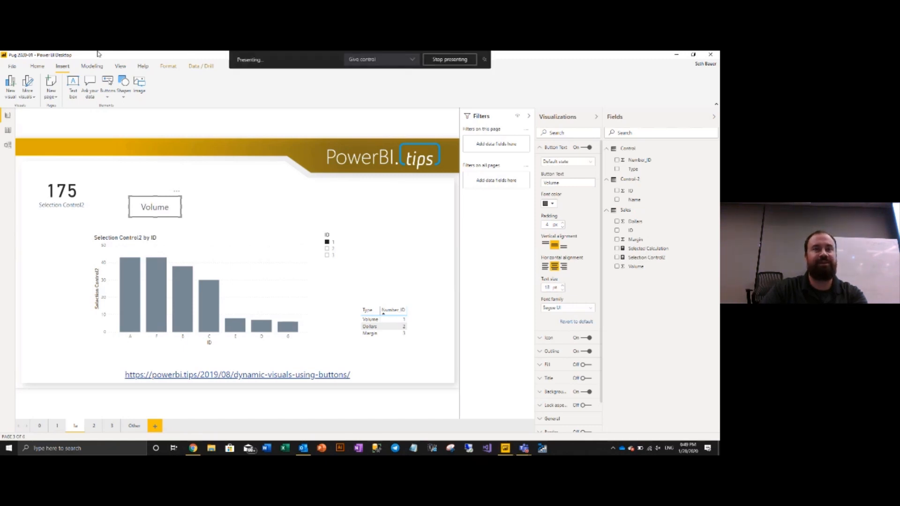
{"action": "left_click", "coordinate": [198, 219]}
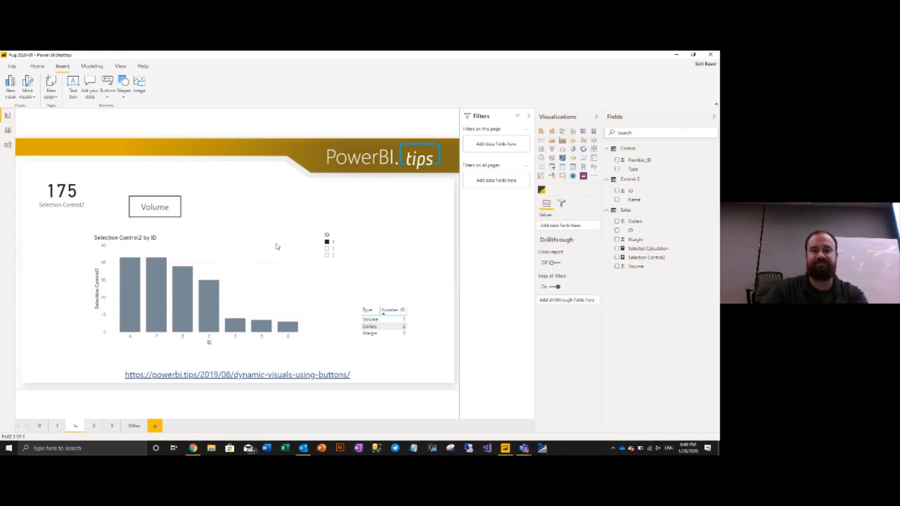
Step: Duplicate the Volume button and place the copy directly to its right
{"action": "left_click", "coordinate": [165, 220]}
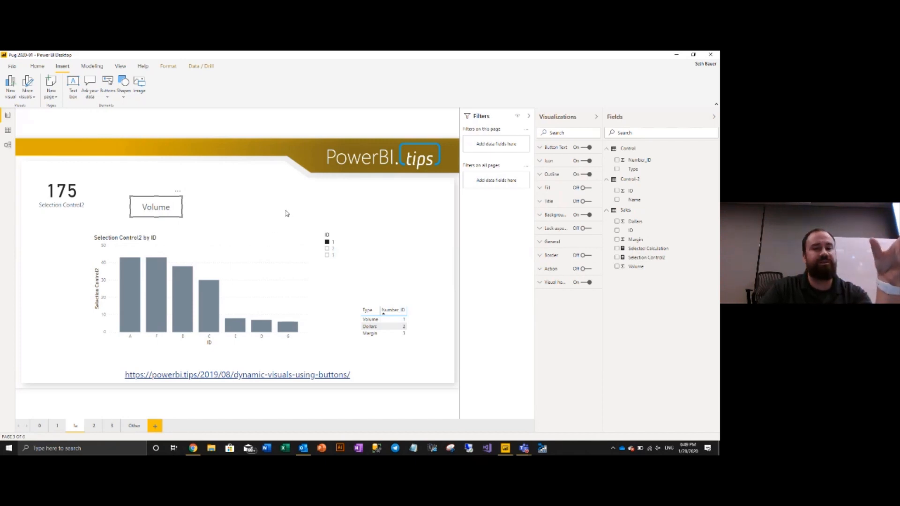
{"action": "left_click", "coordinate": [157, 213]}
{"action": "key", "text": "ctrl+c"}
{"action": "key", "text": "ctrl+v"}
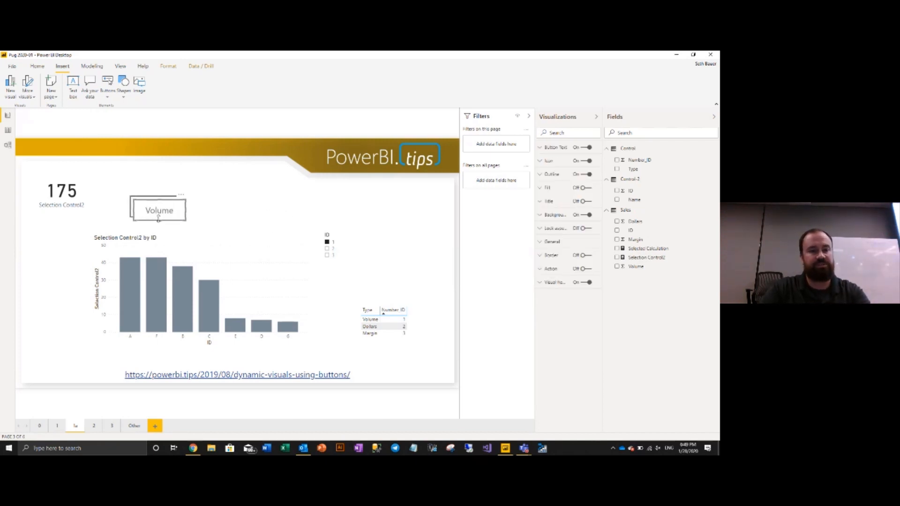
{"action": "left_click_drag", "start_coordinate": [153, 221], "coordinate": [205, 219]}
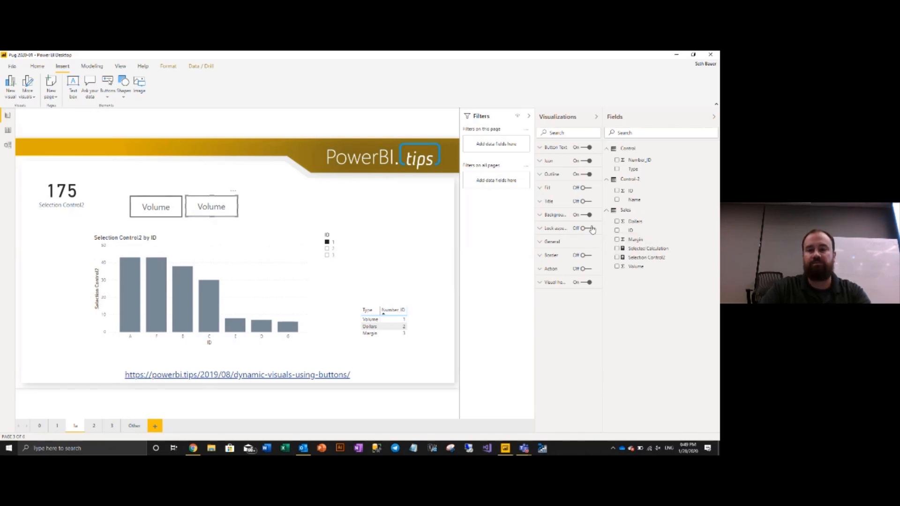
Step: Change the duplicated button's text to Dollars
{"action": "left_click", "coordinate": [541, 147]}
{"action": "double_click", "coordinate": [559, 180]}
{"action": "type", "text": "Sa"}
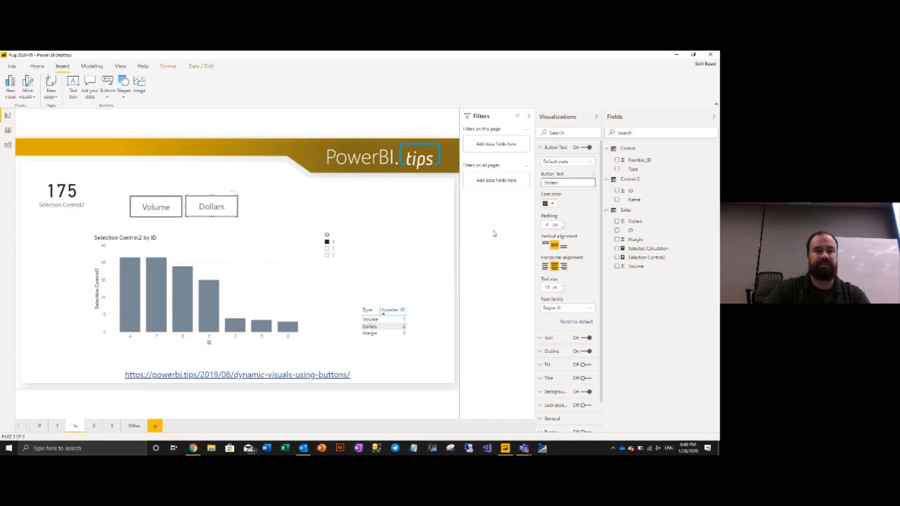
Step: Set up conditional formatting for the Volume button's background color, formatted by Rules and based on the Selection Control2 measure
{"action": "left_click", "coordinate": [176, 209]}
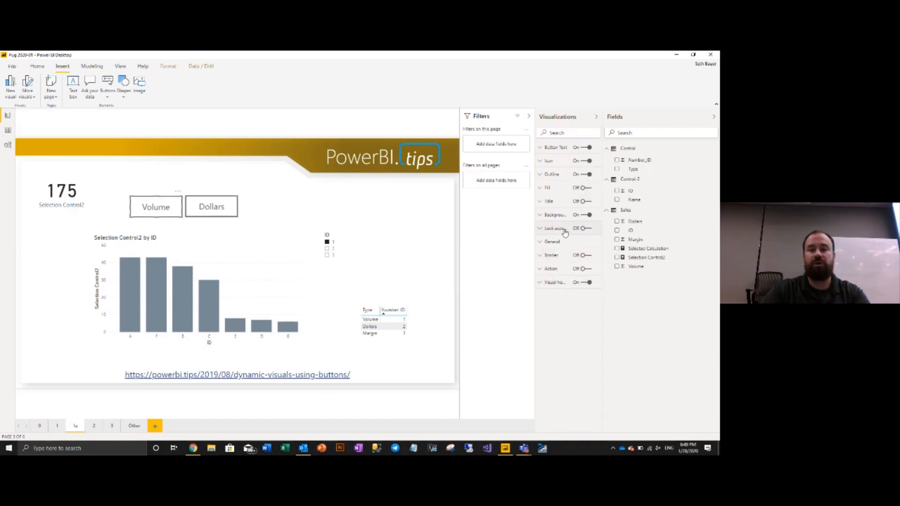
{"action": "left_click", "coordinate": [539, 215]}
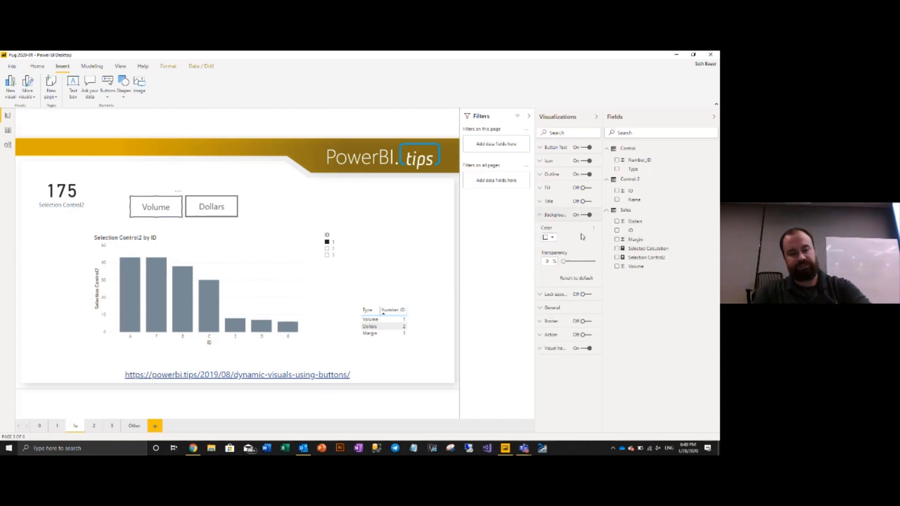
{"action": "key", "text": "super"}
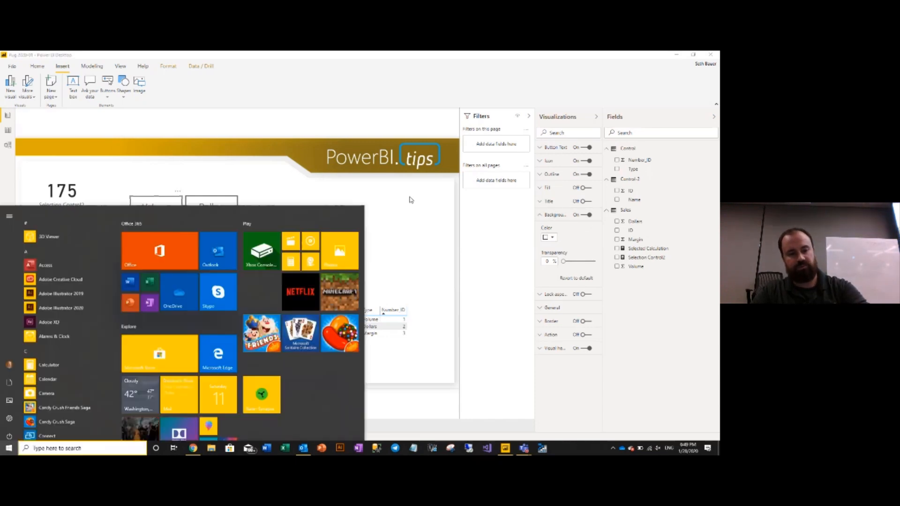
{"action": "key", "text": "super"}
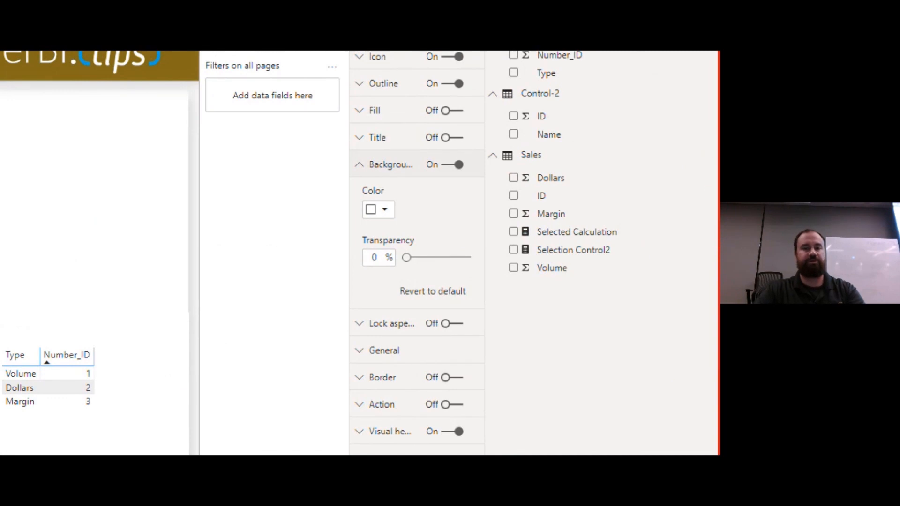
{"action": "left_click_drag", "start_coordinate": [346, 170], "coordinate": [507, 237]}
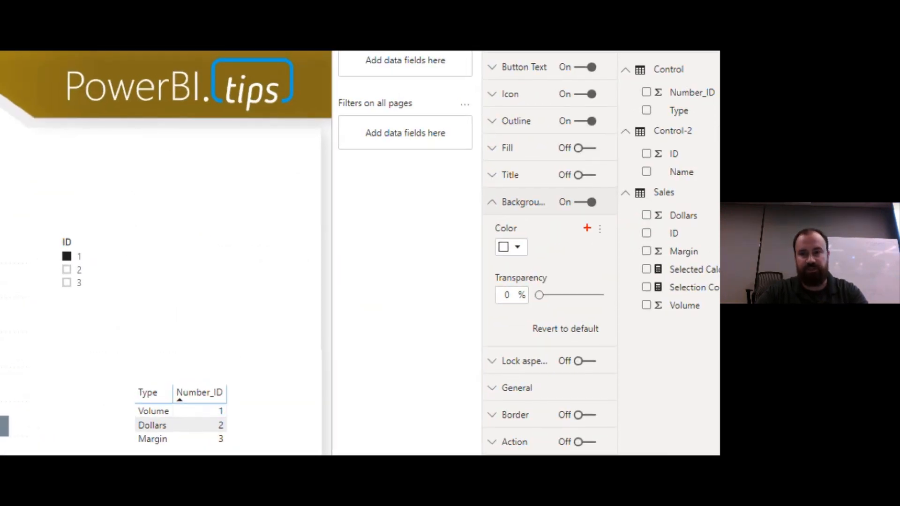
{"action": "mouse_move", "coordinate": [474, 177]}
{"action": "left_mouse_down"}
{"action": "mouse_move", "coordinate": [569, 256]}
{"action": "mouse_move", "coordinate": [623, 255]}
{"action": "left_mouse_up"}
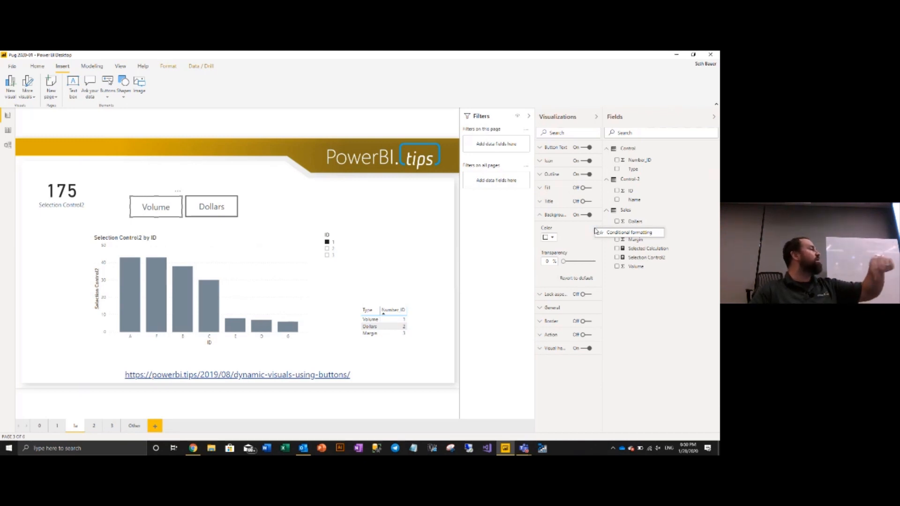
{"action": "left_click", "coordinate": [610, 231]}
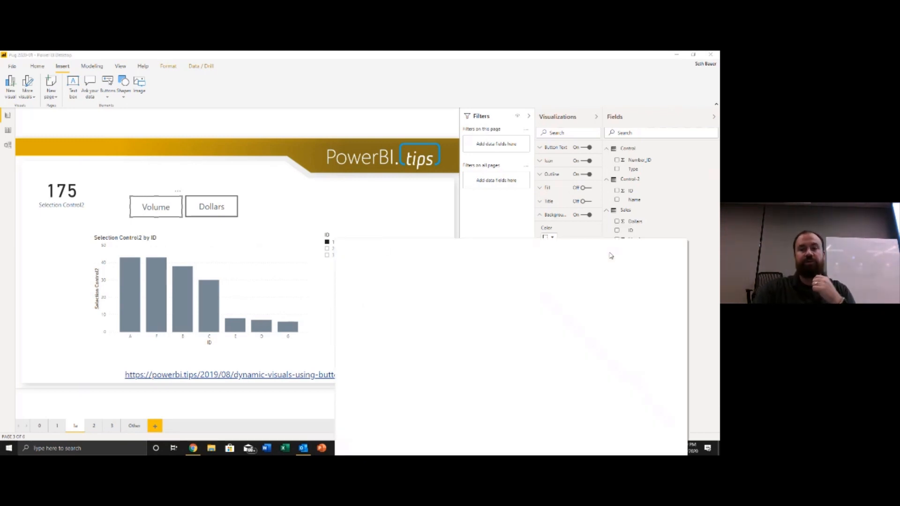
{"action": "left_click", "coordinate": [244, 185]}
{"action": "left_click", "coordinate": [242, 203]}
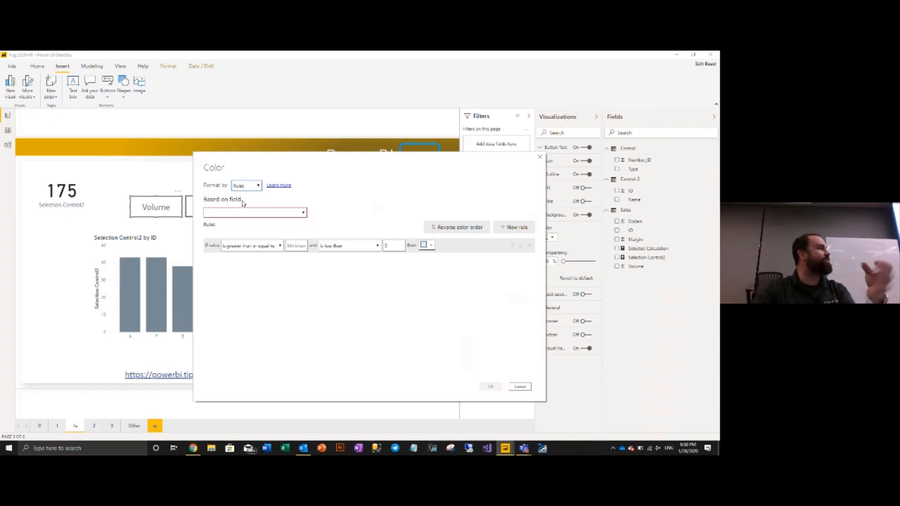
{"action": "left_click", "coordinate": [256, 215]}
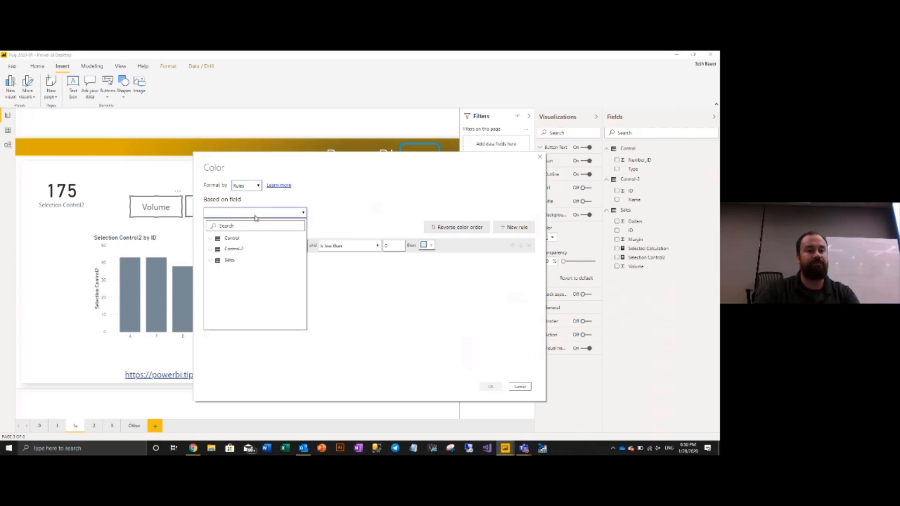
{"action": "left_click", "coordinate": [211, 260]}
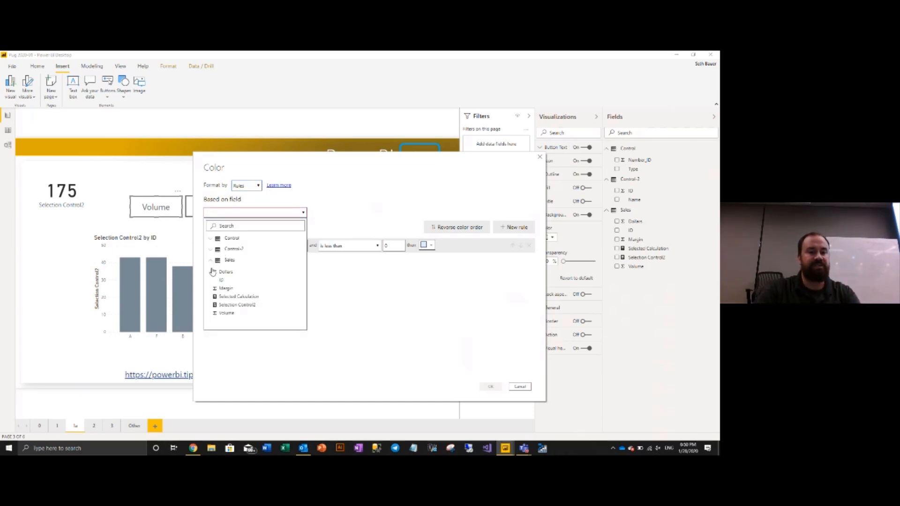
{"action": "left_click", "coordinate": [233, 305]}
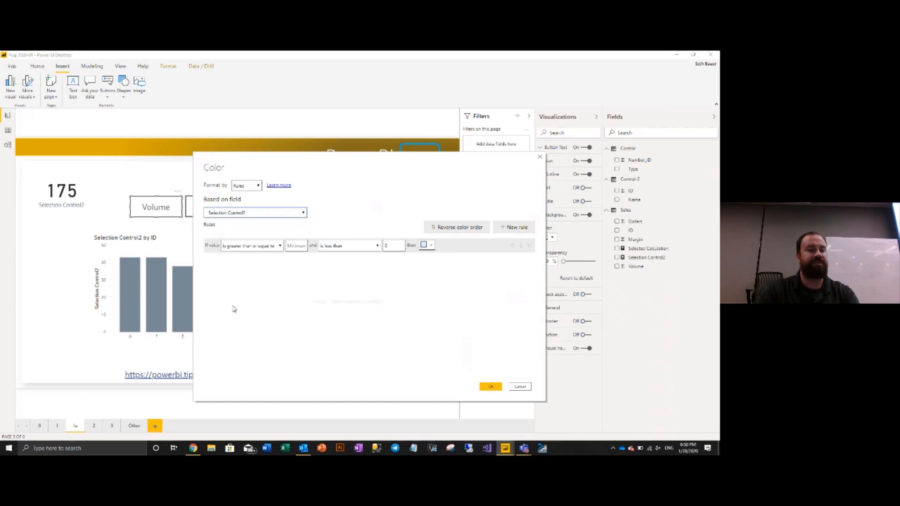
Step: Define the color rule so that a value that is 1 gets a light gray theme color, and apply it
{"action": "left_click", "coordinate": [279, 246]}
{"action": "left_click", "coordinate": [237, 268]}
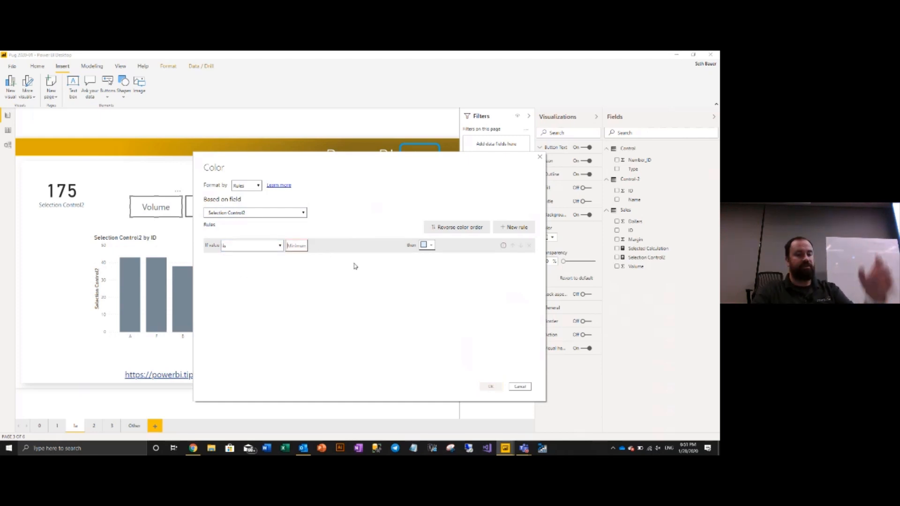
{"action": "type", "text": "1"}
{"action": "left_click", "coordinate": [427, 244]}
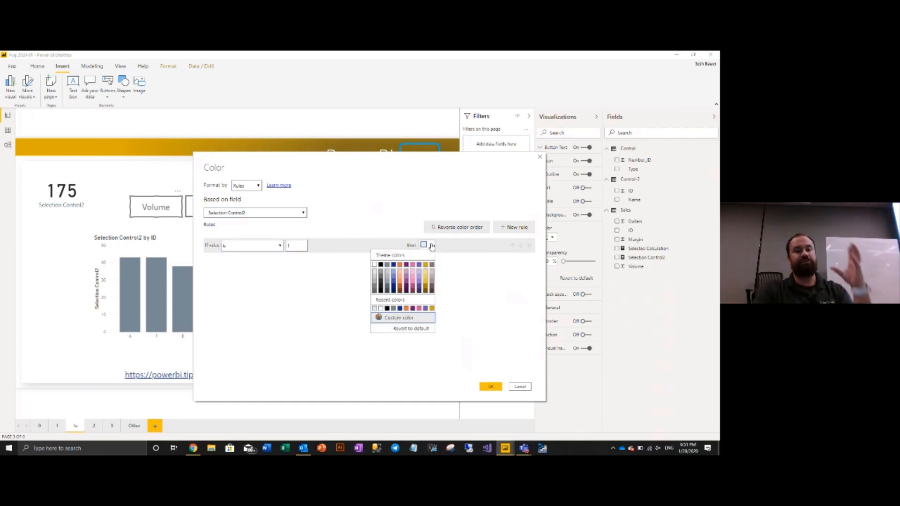
{"action": "left_click", "coordinate": [376, 273]}
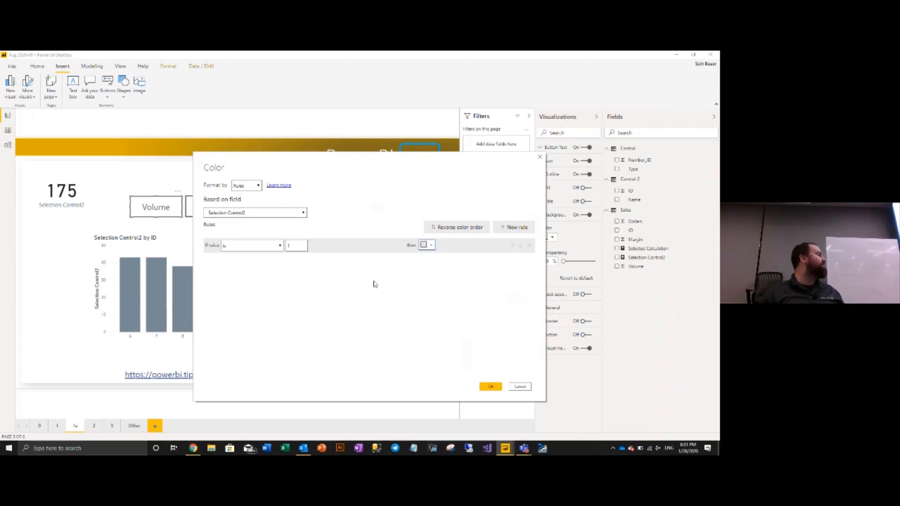
{"action": "left_click", "coordinate": [488, 387]}
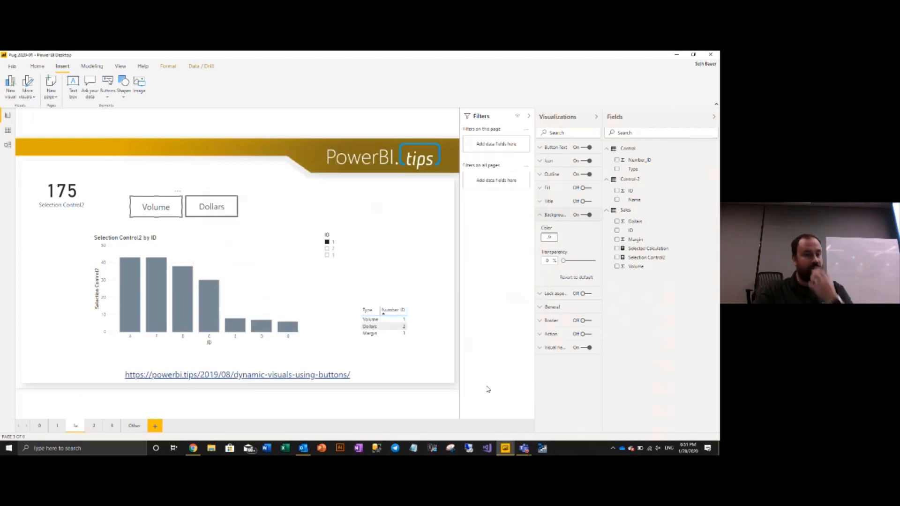
Step: Switch the ID slicer to 2 and back to 1 to test the Volume button's background rule
{"action": "left_click", "coordinate": [327, 250]}
{"action": "left_click", "coordinate": [327, 243]}
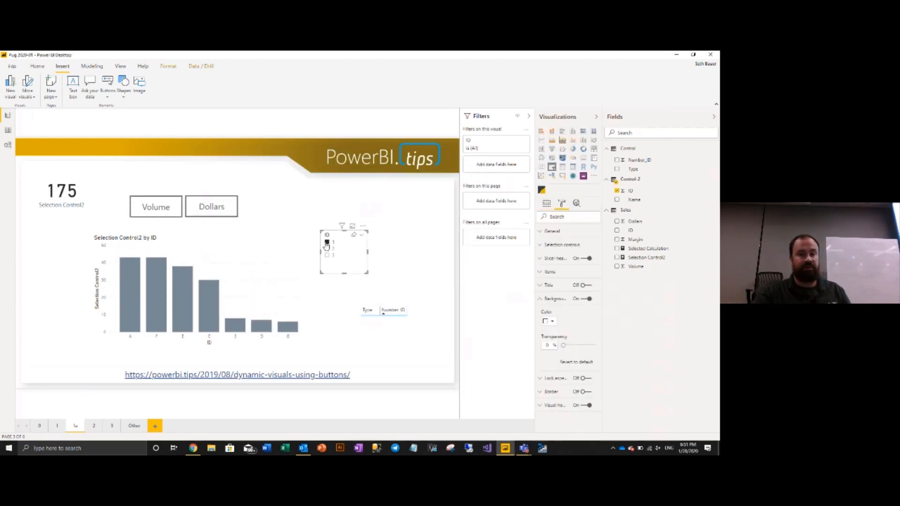
Step: Reopen the conditional formatting for the Volume button's background color, keeping it formatted by Rules
{"action": "left_click", "coordinate": [177, 216]}
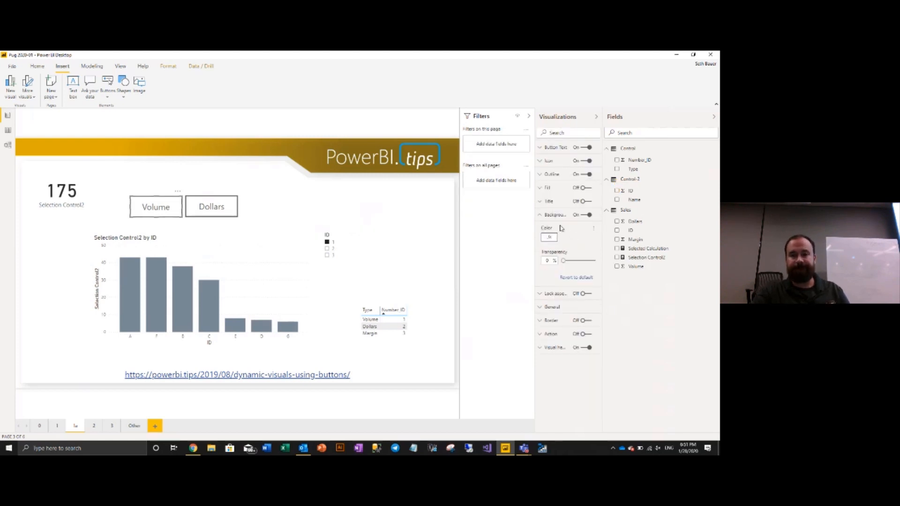
{"action": "left_click", "coordinate": [281, 205]}
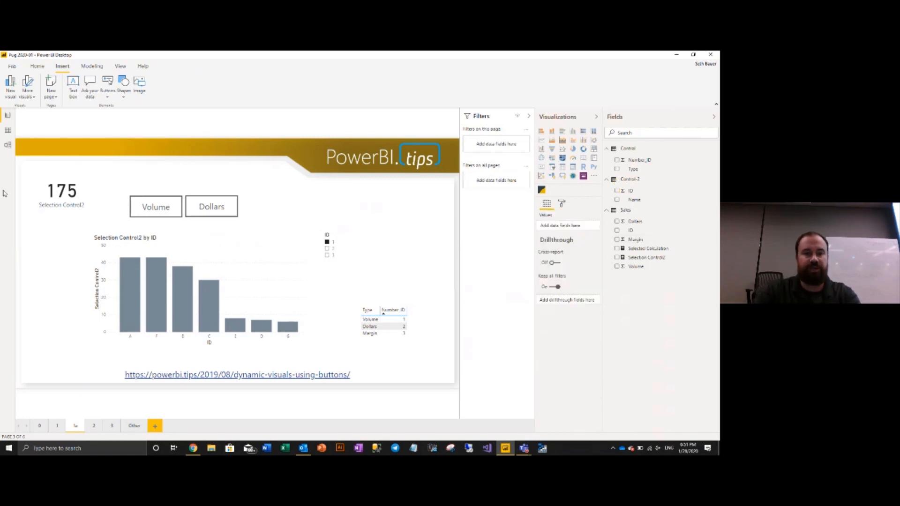
{"action": "left_click", "coordinate": [151, 214]}
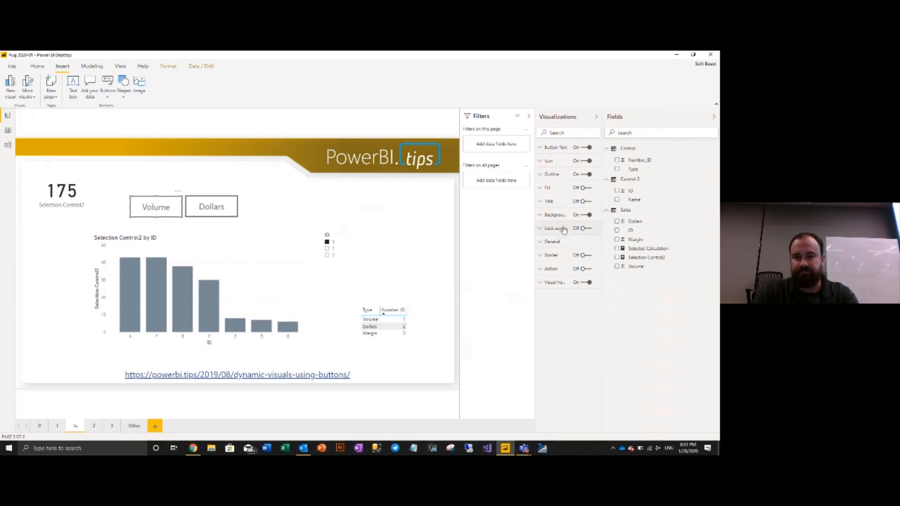
{"action": "left_click", "coordinate": [541, 215]}
{"action": "left_click", "coordinate": [594, 229]}
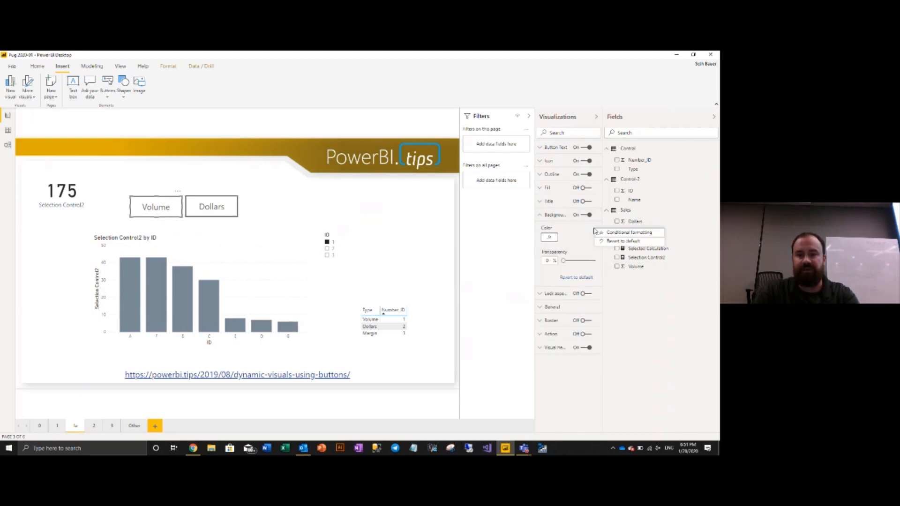
{"action": "left_click", "coordinate": [632, 233]}
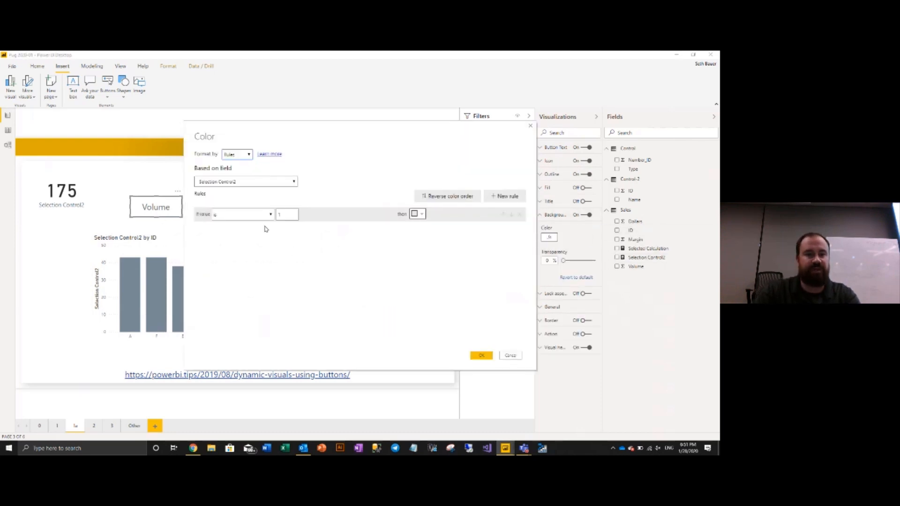
{"action": "left_click", "coordinate": [242, 157]}
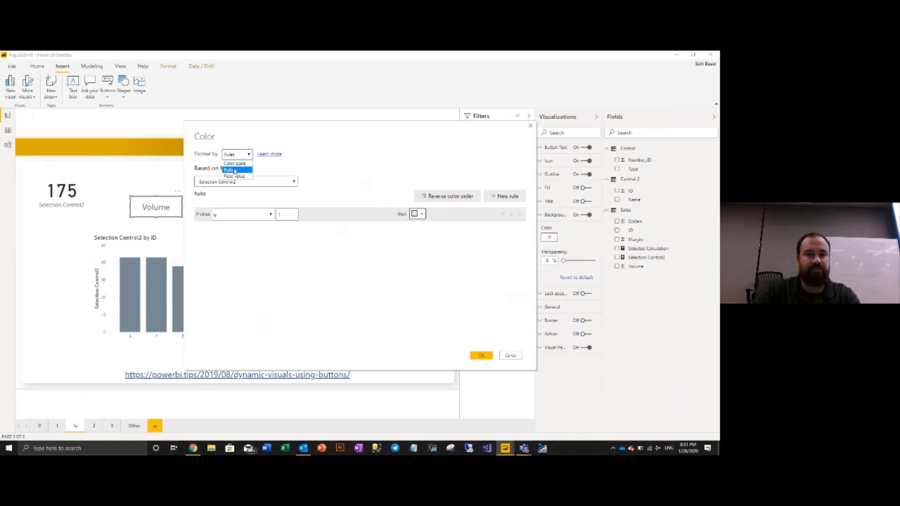
{"action": "left_click", "coordinate": [235, 170]}
Step: Base the Volume button's color rule on the Control-2 table's ID field, summarized by Sum, and apply it
{"action": "left_click", "coordinate": [234, 181]}
{"action": "left_click", "coordinate": [200, 230]}
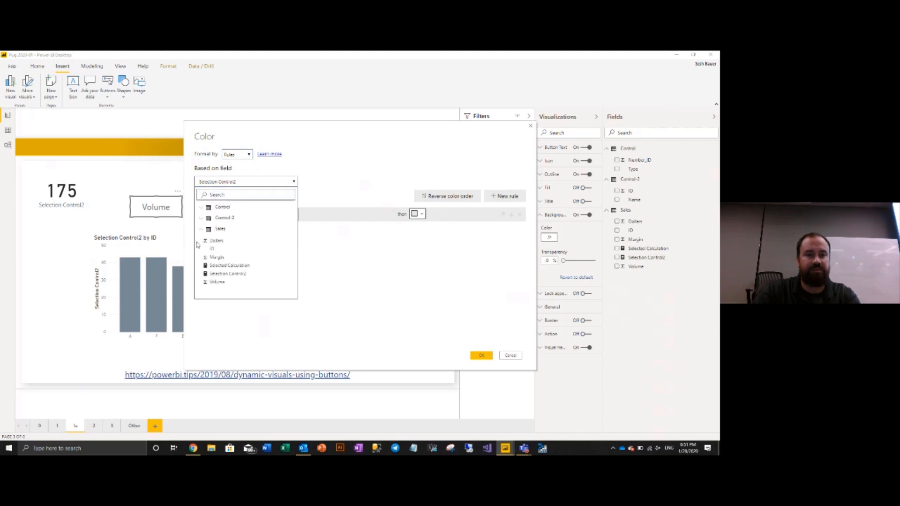
{"action": "left_click", "coordinate": [201, 220]}
{"action": "left_click", "coordinate": [212, 229]}
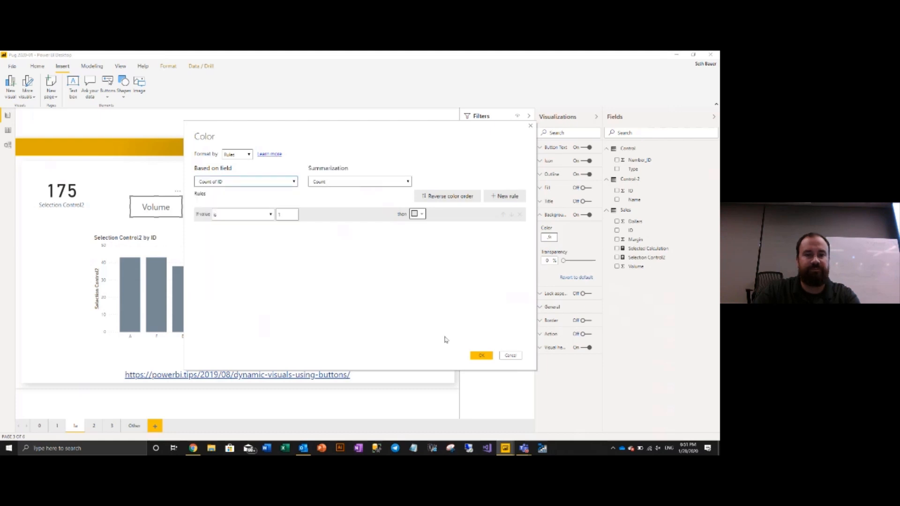
{"action": "left_click", "coordinate": [381, 186]}
{"action": "left_click", "coordinate": [338, 196]}
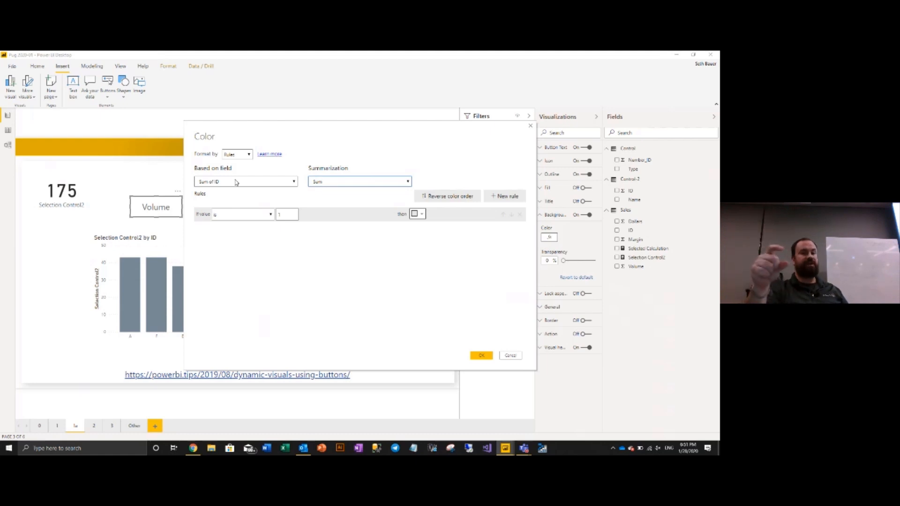
{"action": "left_click", "coordinate": [481, 356]}
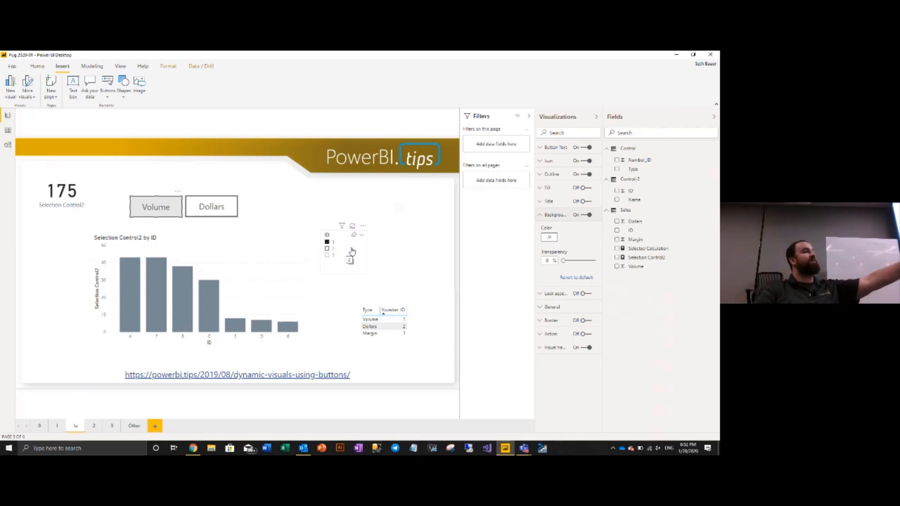
Step: Switch the ID slicer to 2 and back to 1 to check the Volume button's revised background rule
{"action": "left_click", "coordinate": [327, 248]}
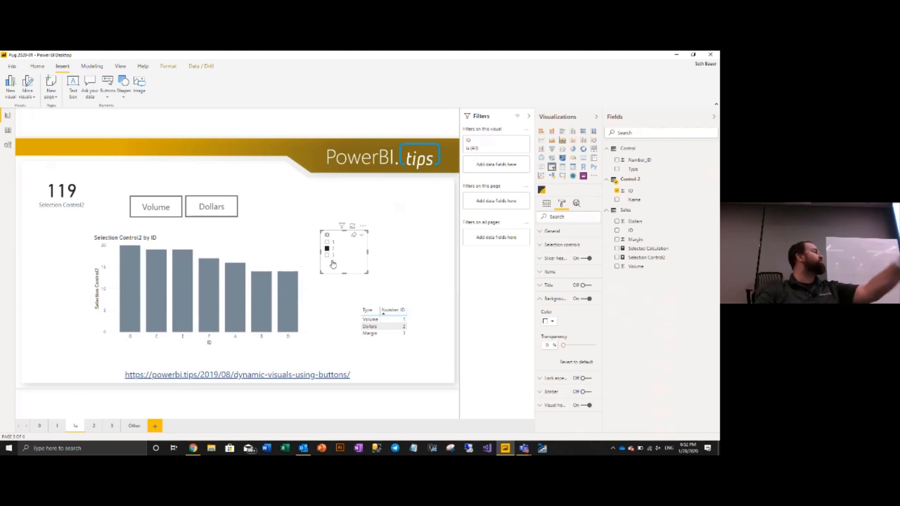
{"action": "left_click", "coordinate": [327, 242]}
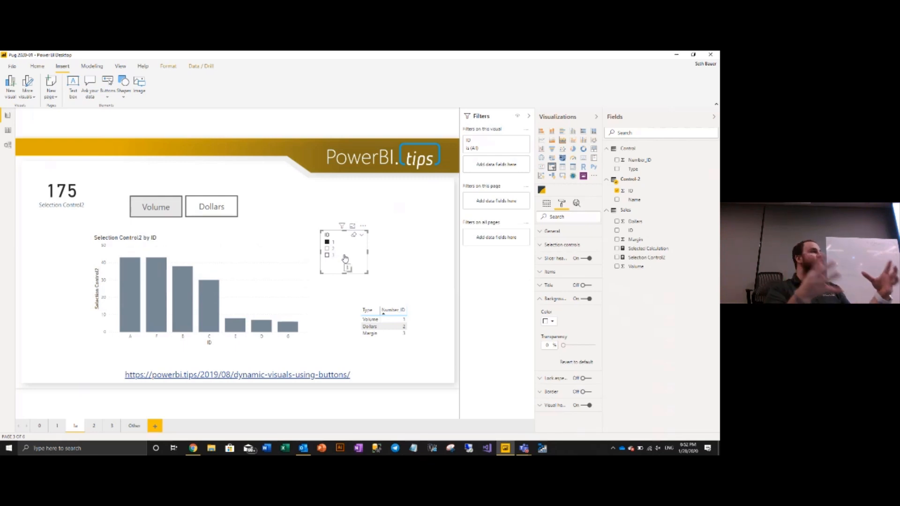
Step: Set up Rules-based conditional formatting for the Dollars button's background color, based on the Control-2 ID field summarized by Sum
{"action": "left_click", "coordinate": [229, 209]}
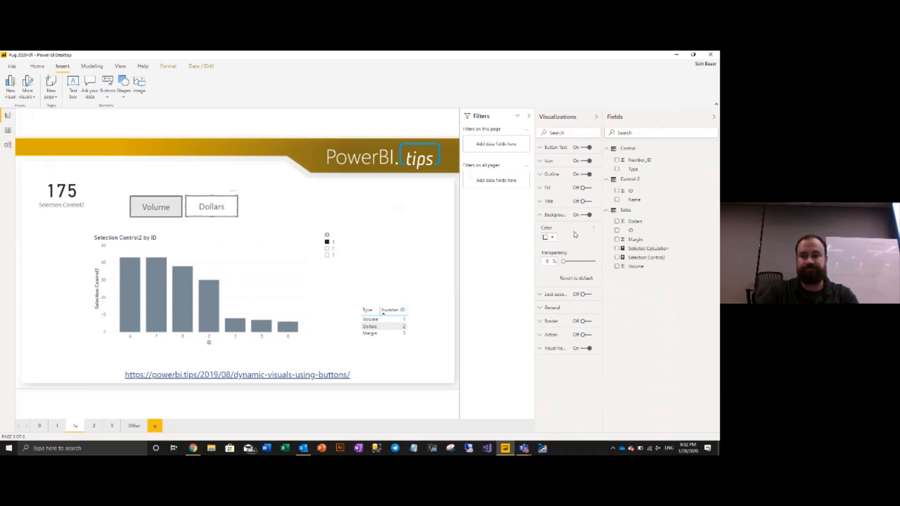
{"action": "left_click", "coordinate": [595, 228]}
{"action": "left_click", "coordinate": [626, 230]}
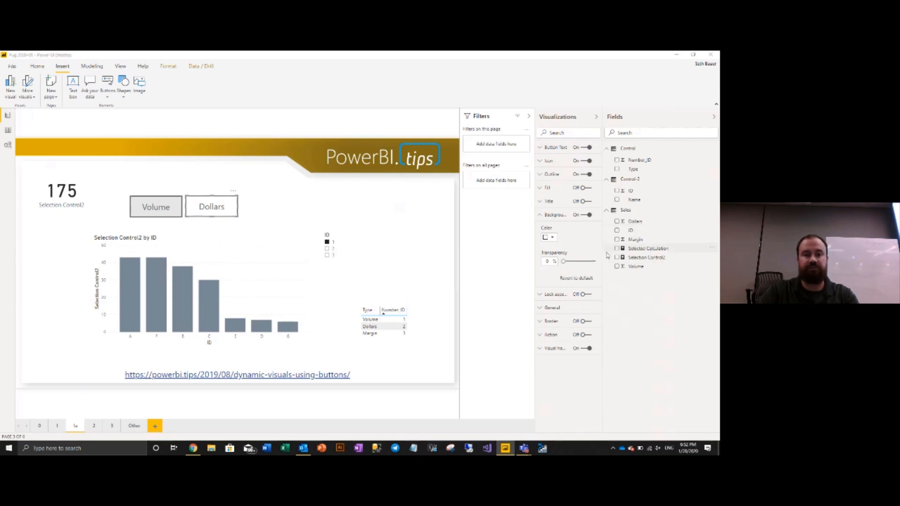
{"action": "left_click", "coordinate": [224, 155]}
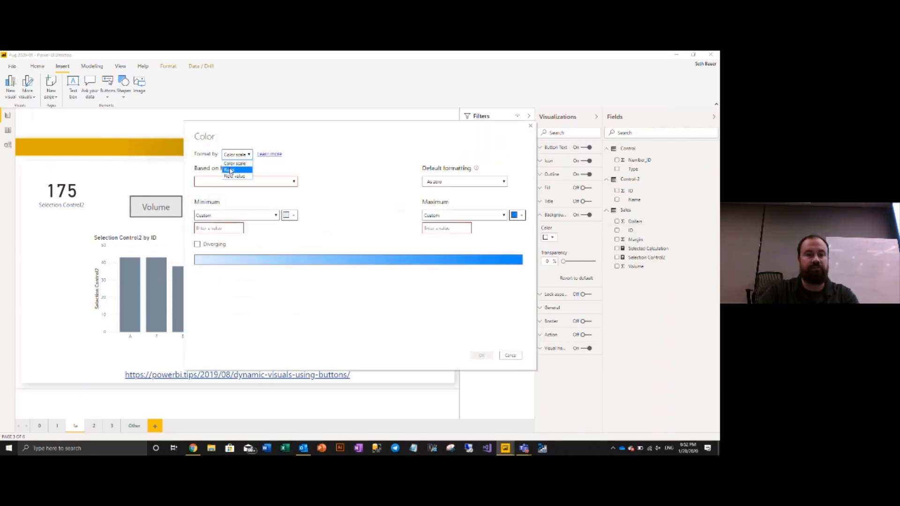
{"action": "left_click", "coordinate": [229, 168]}
{"action": "left_click", "coordinate": [224, 181]}
{"action": "left_click", "coordinate": [221, 218]}
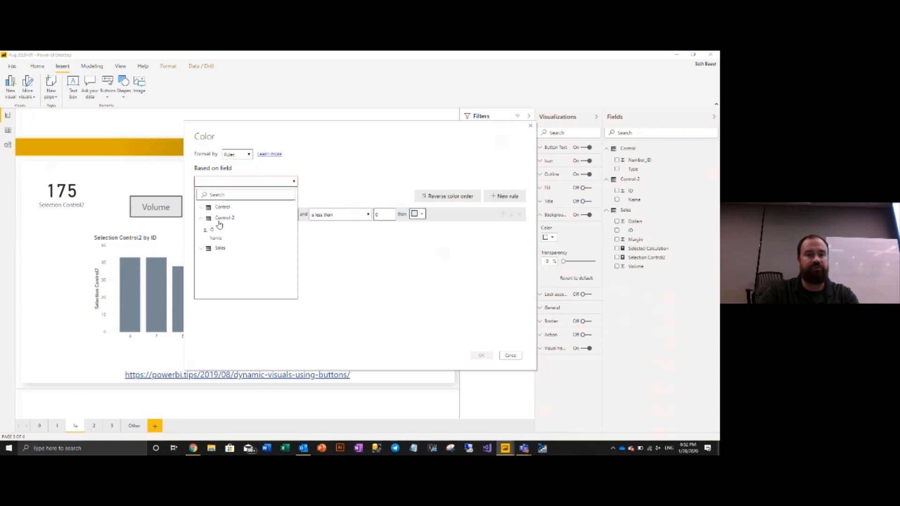
{"action": "left_click", "coordinate": [220, 228]}
{"action": "left_click", "coordinate": [361, 182]}
{"action": "left_click", "coordinate": [337, 197]}
Step: Define the Dollars color rule so that a value that is 2 gets a light gold theme color, and apply it
{"action": "left_click", "coordinate": [269, 215]}
{"action": "left_click", "coordinate": [269, 225]}
{"action": "left_click", "coordinate": [284, 216]}
{"action": "type", "text": "2"}
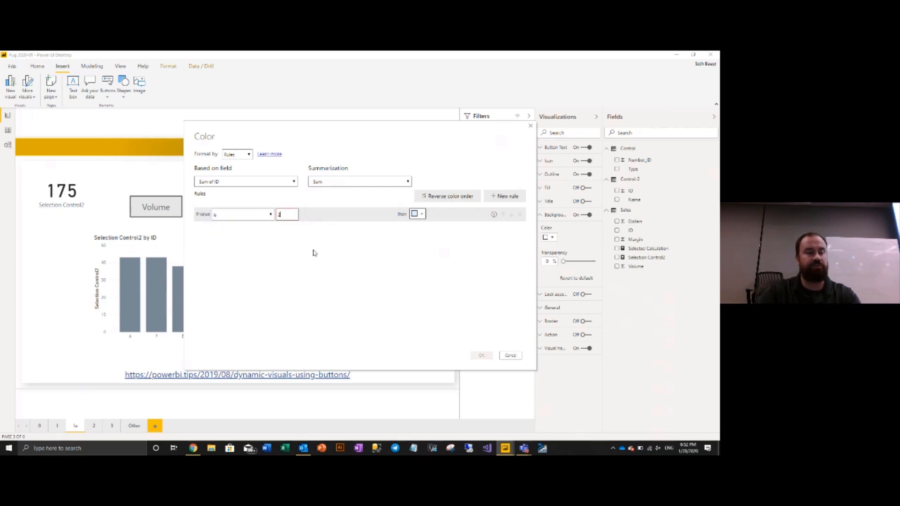
{"action": "left_click", "coordinate": [418, 214]}
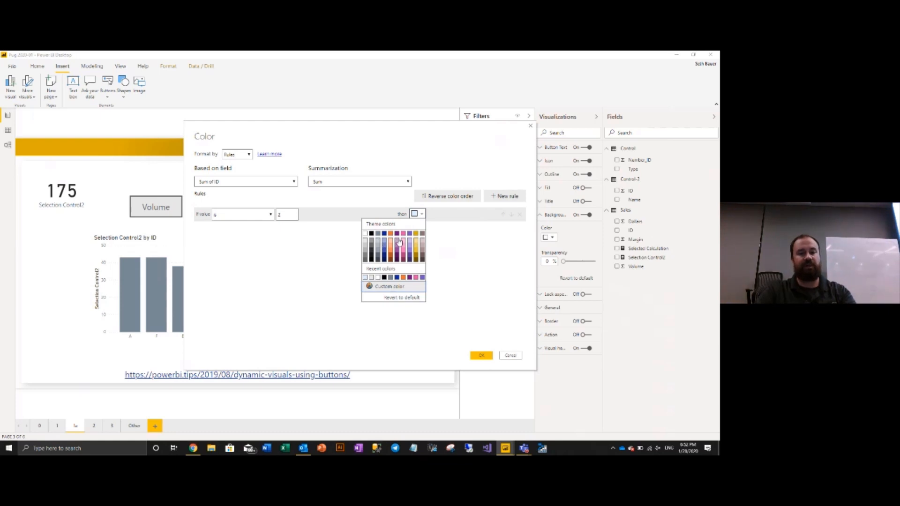
{"action": "left_click", "coordinate": [417, 241]}
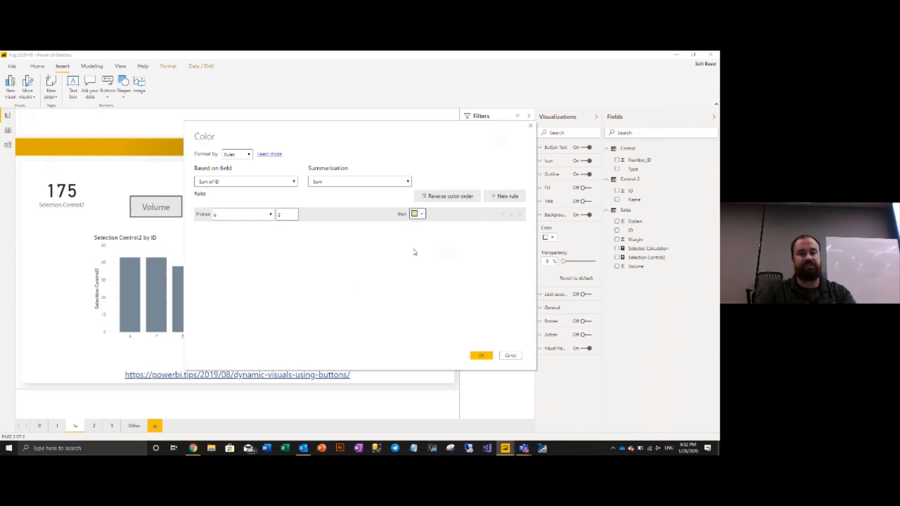
{"action": "left_click", "coordinate": [482, 357]}
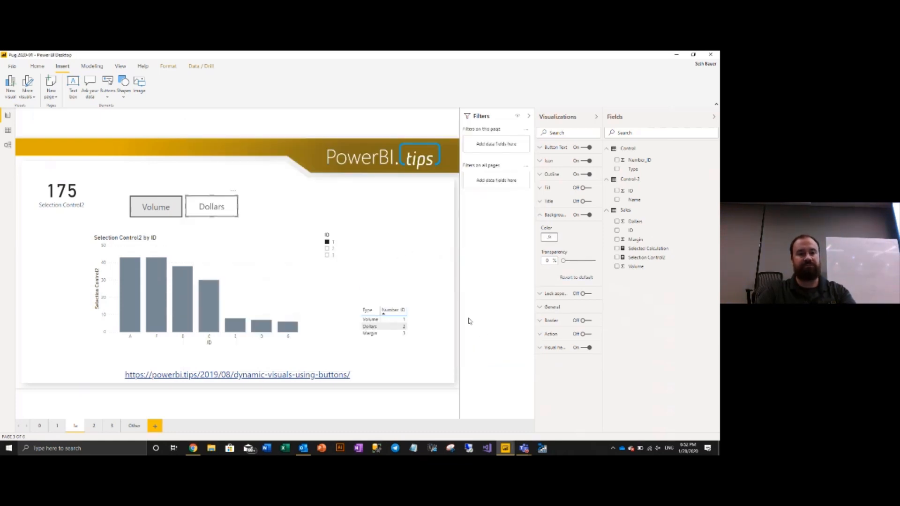
Step: Set the ID slicer to 2, clear its selection, and select 1 again to test both buttons' backgrounds
{"action": "left_click", "coordinate": [328, 248]}
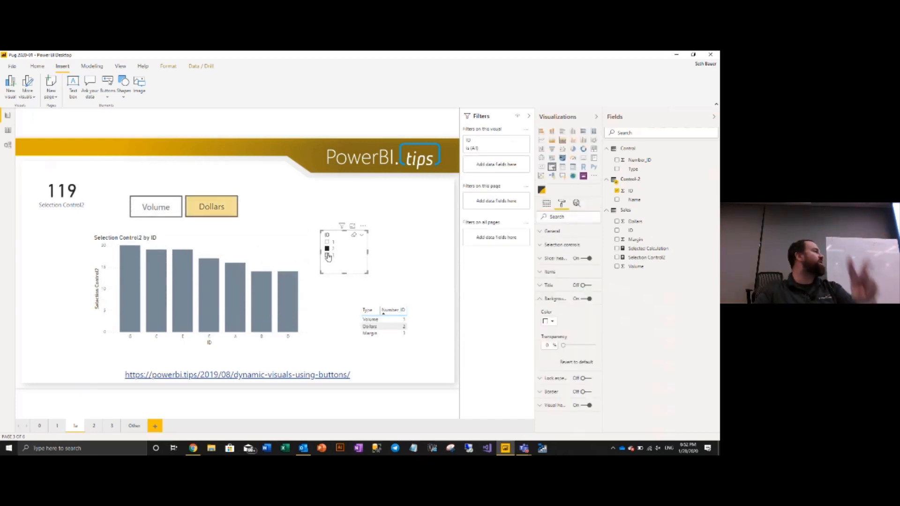
{"action": "left_click", "coordinate": [370, 246]}
{"action": "left_click", "coordinate": [337, 256]}
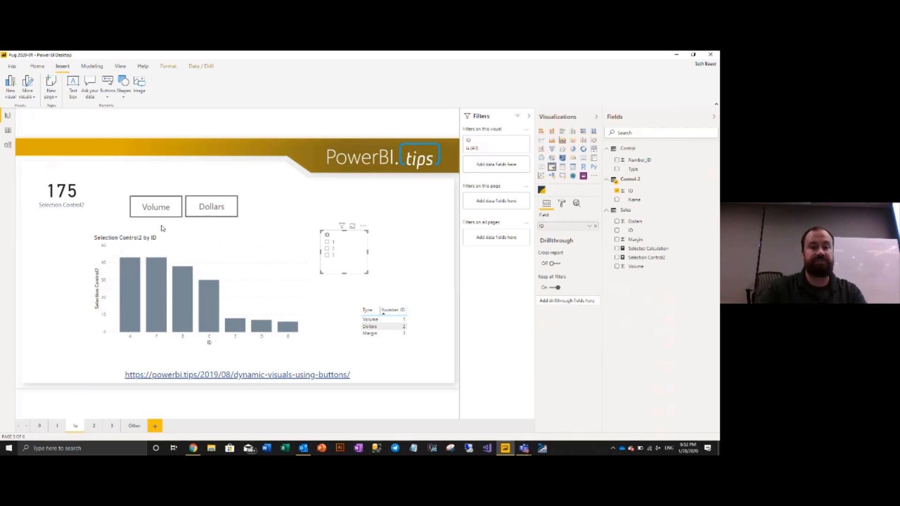
{"action": "left_click", "coordinate": [327, 242]}
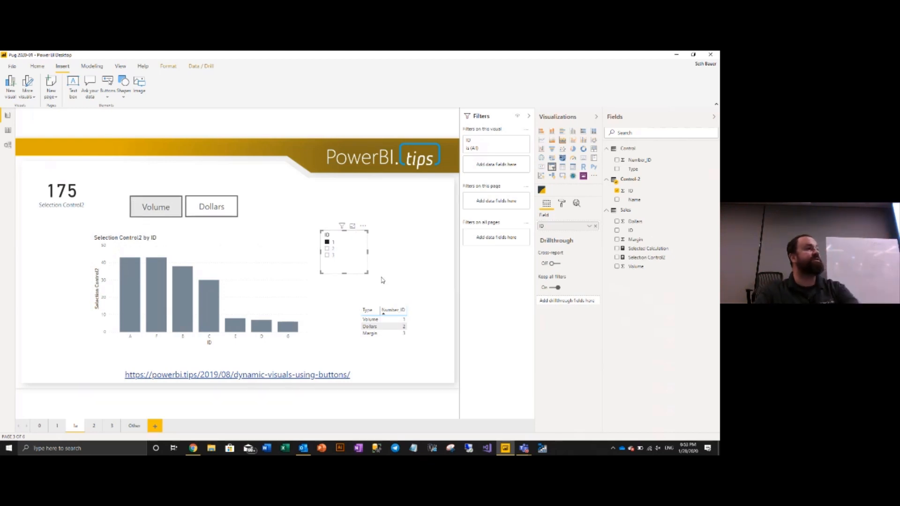
Step: Add a bookmark of the current page with ID 1 selected in the slicer, and name it Volume2
{"action": "left_click", "coordinate": [37, 66]}
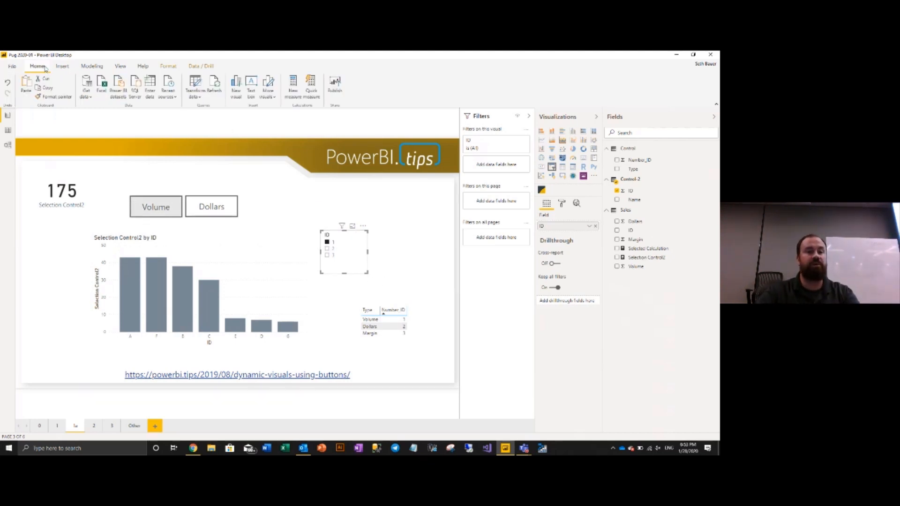
{"action": "left_click", "coordinate": [120, 66]}
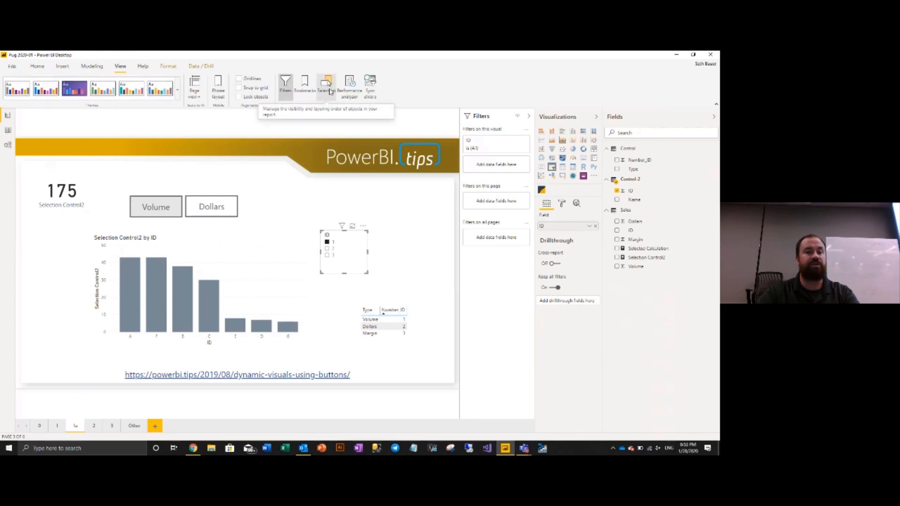
{"action": "left_click", "coordinate": [309, 89]}
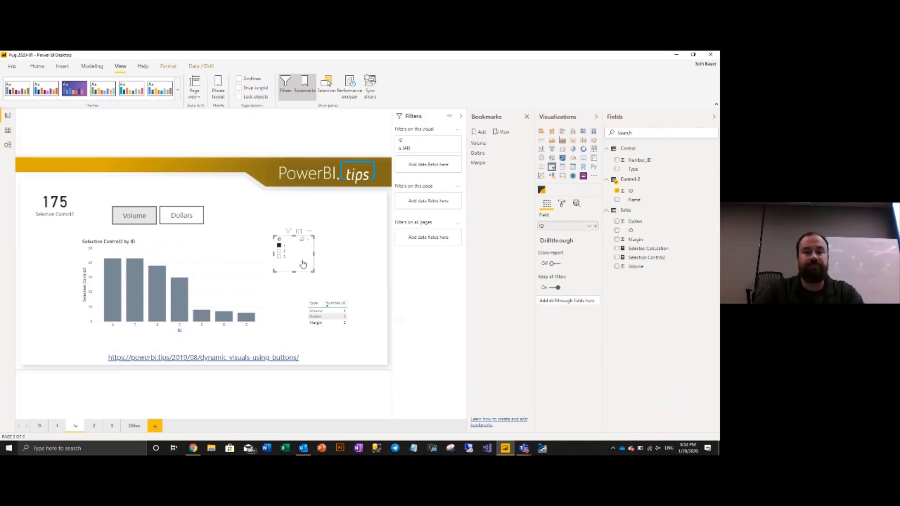
{"action": "left_click", "coordinate": [480, 133]}
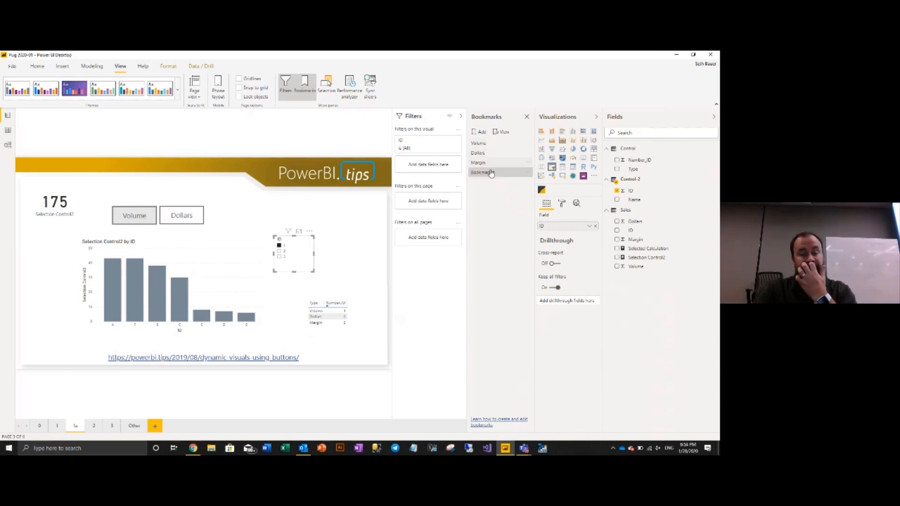
{"action": "double_click", "coordinate": [483, 173]}
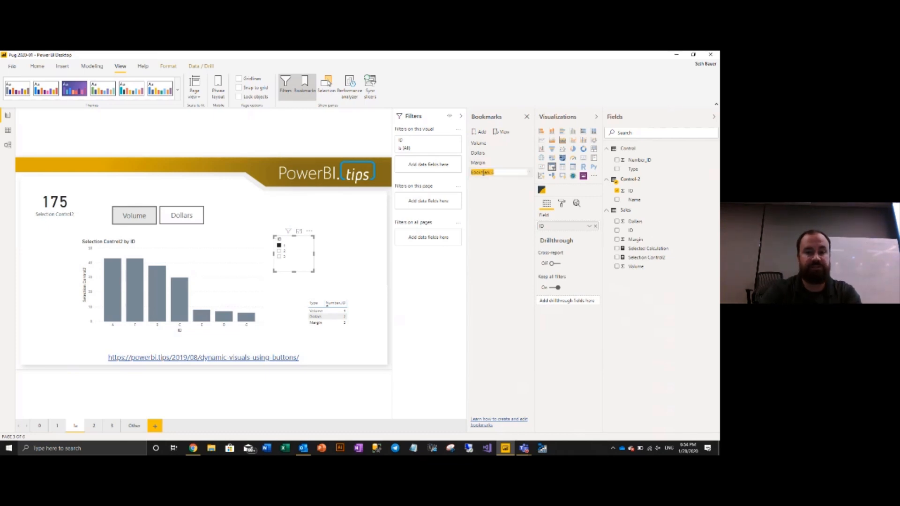
{"action": "type", "text": "Sl"}
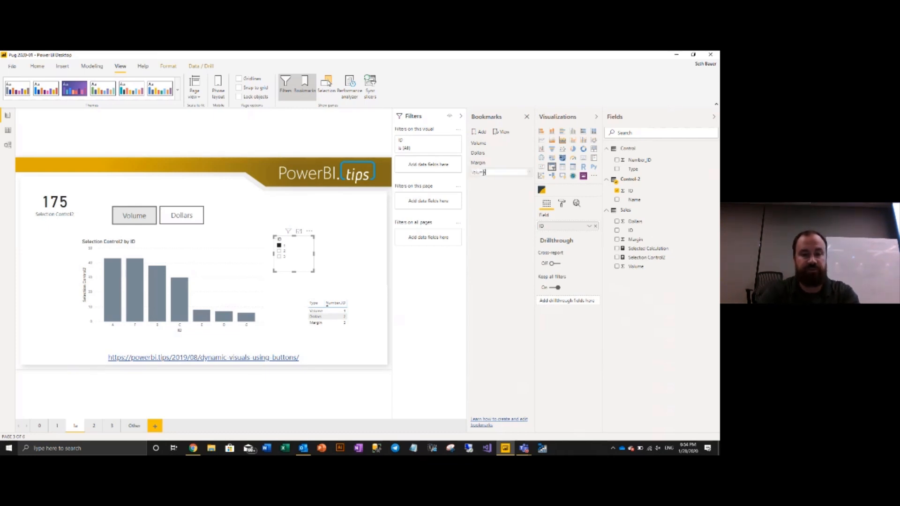
{"action": "type", "text": "2"}
{"action": "key", "text": "Return"}
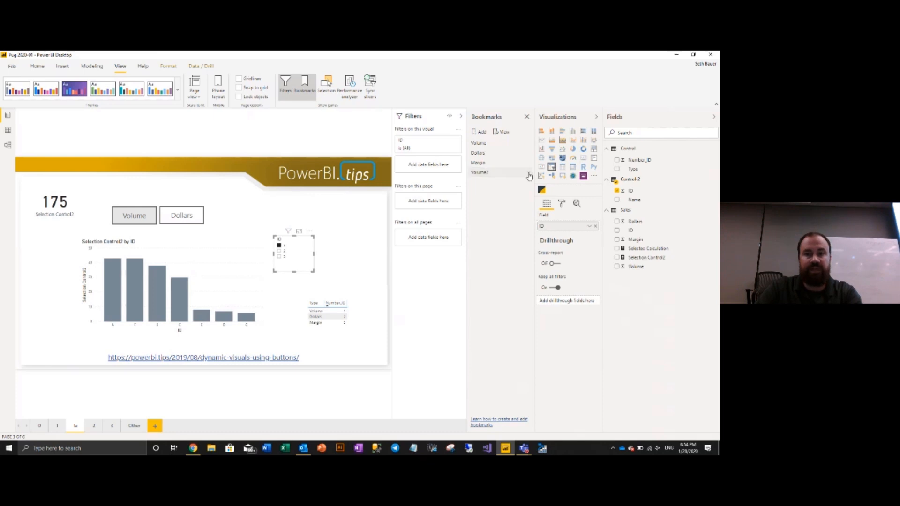
Step: Exclude Display and Current page from the Volume2 bookmark and limit it to Selected visuals, with the ID slicer selected
{"action": "left_click", "coordinate": [528, 174]}
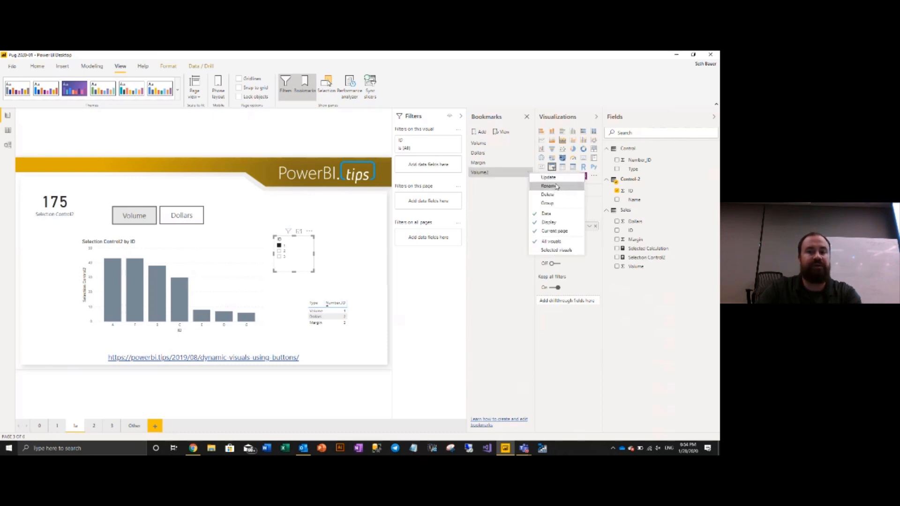
{"action": "left_click", "coordinate": [555, 224]}
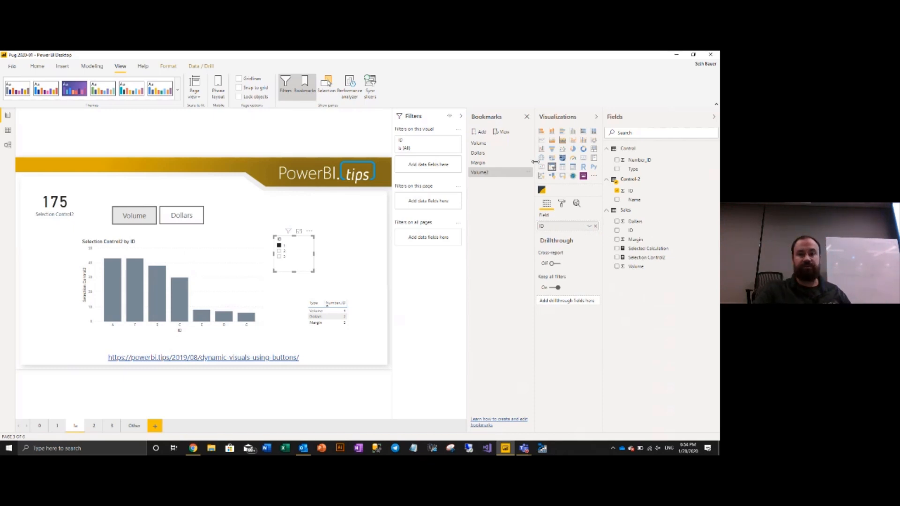
{"action": "left_click", "coordinate": [528, 172]}
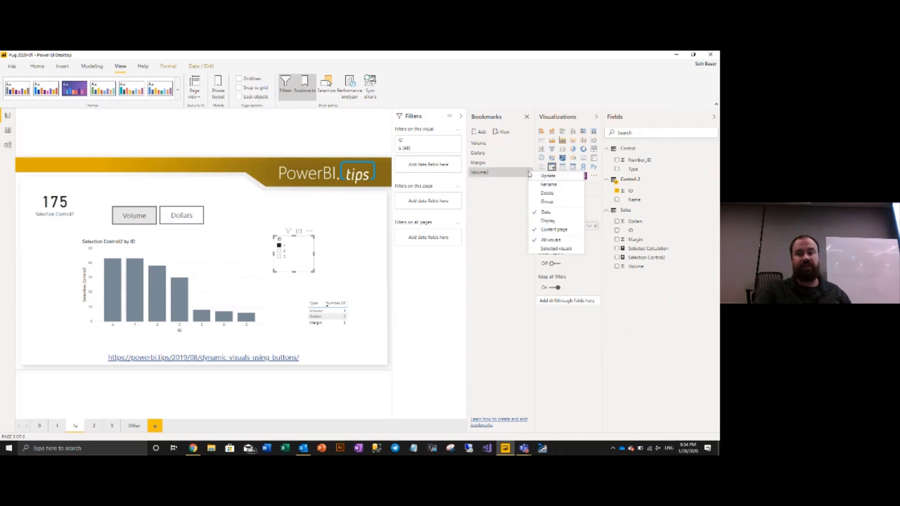
{"action": "left_click", "coordinate": [547, 229]}
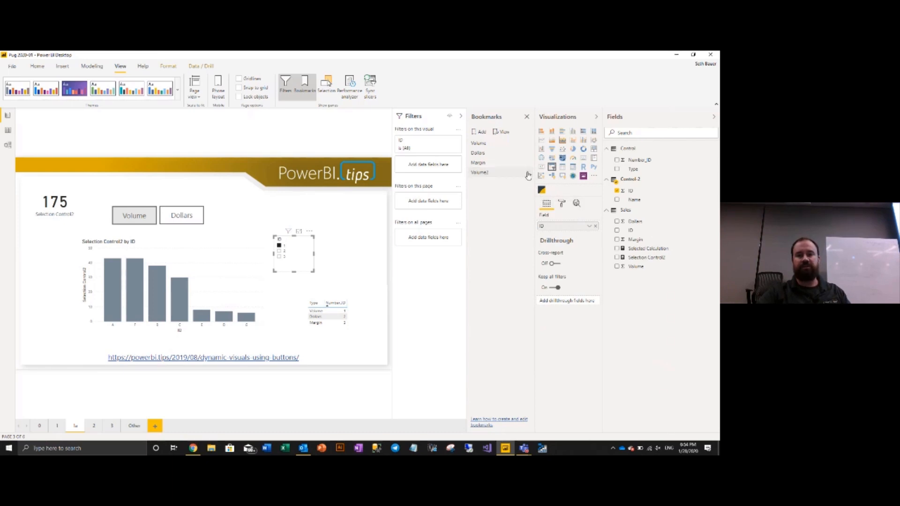
{"action": "left_click", "coordinate": [530, 172]}
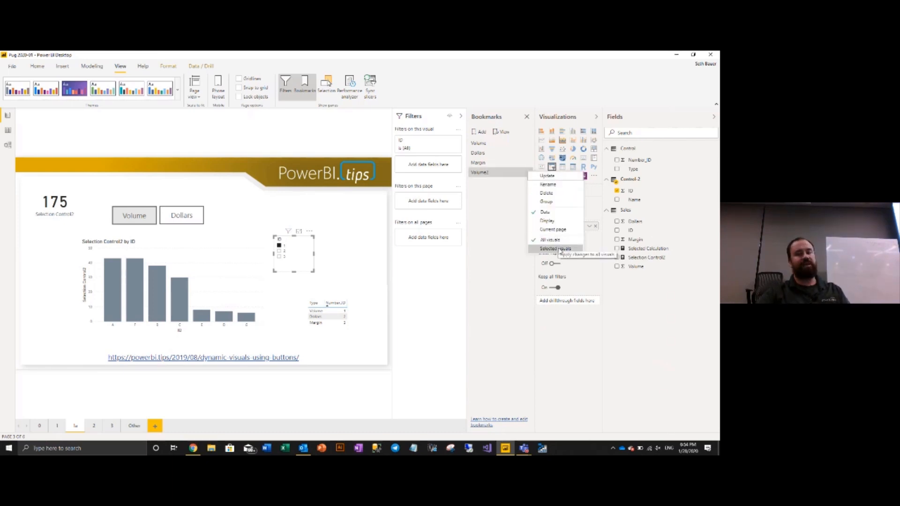
{"action": "left_click", "coordinate": [559, 250]}
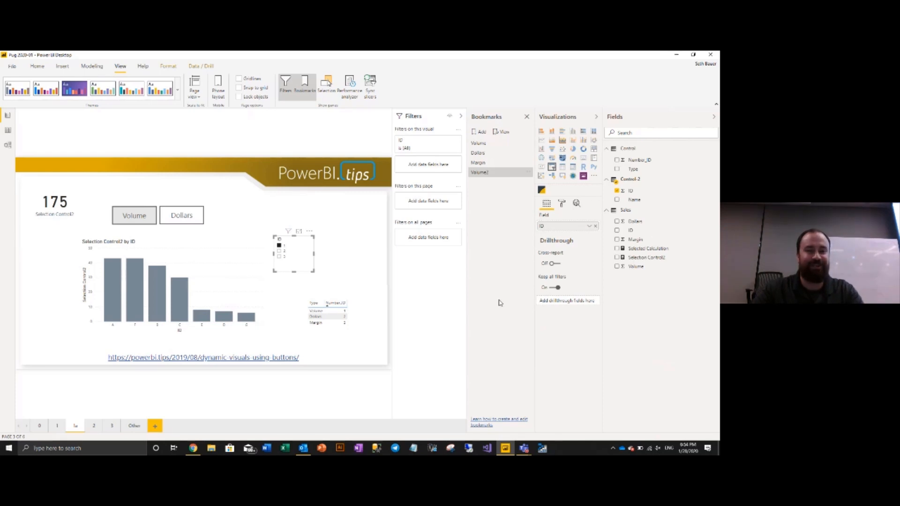
{"action": "left_click", "coordinate": [354, 265]}
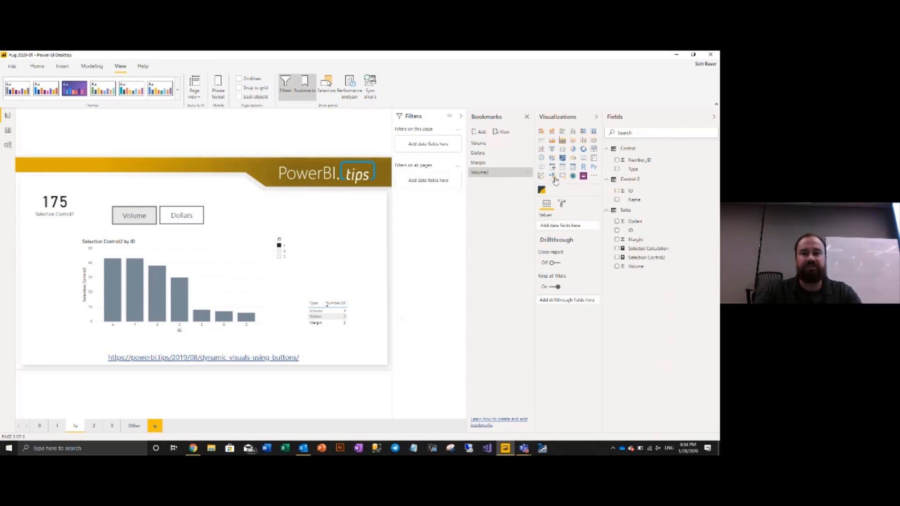
Step: Select ID 2 in the slicer and add a bookmark of that state named Dollars2
{"action": "left_click", "coordinate": [280, 252]}
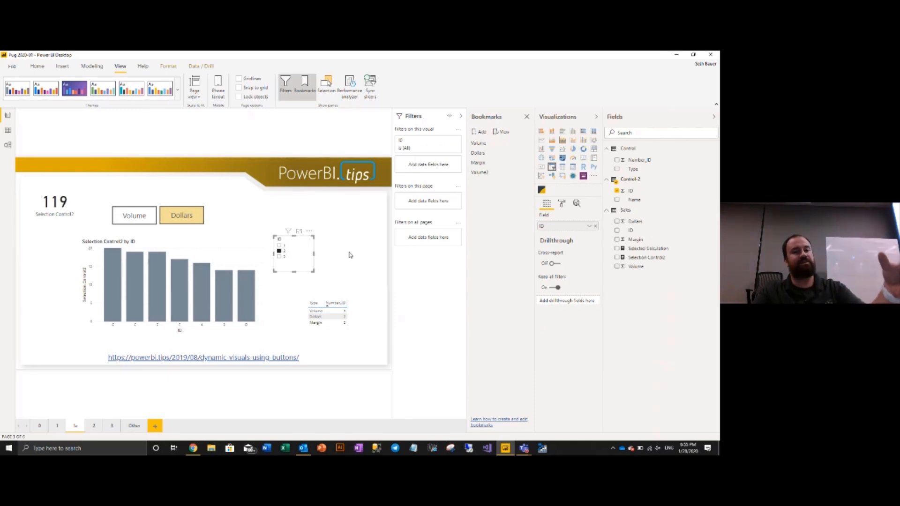
{"action": "left_click", "coordinate": [479, 133]}
{"action": "double_click", "coordinate": [494, 183]}
{"action": "type", "text": "Dollars2"}
{"action": "key", "text": "Return"}
Step: Exclude Display and Current page from the Dollars2 bookmark, limit it to Selected visuals, and deselect the slicer
{"action": "left_click", "coordinate": [528, 182]}
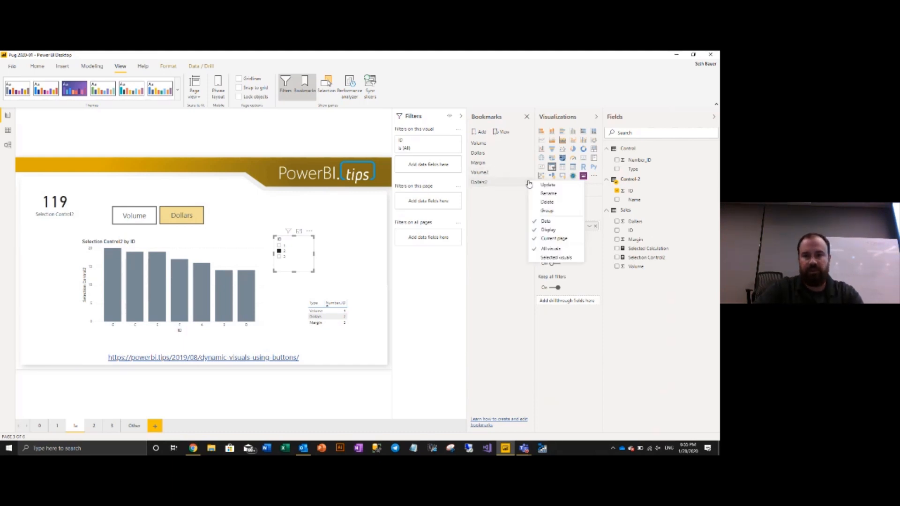
{"action": "left_click", "coordinate": [546, 230]}
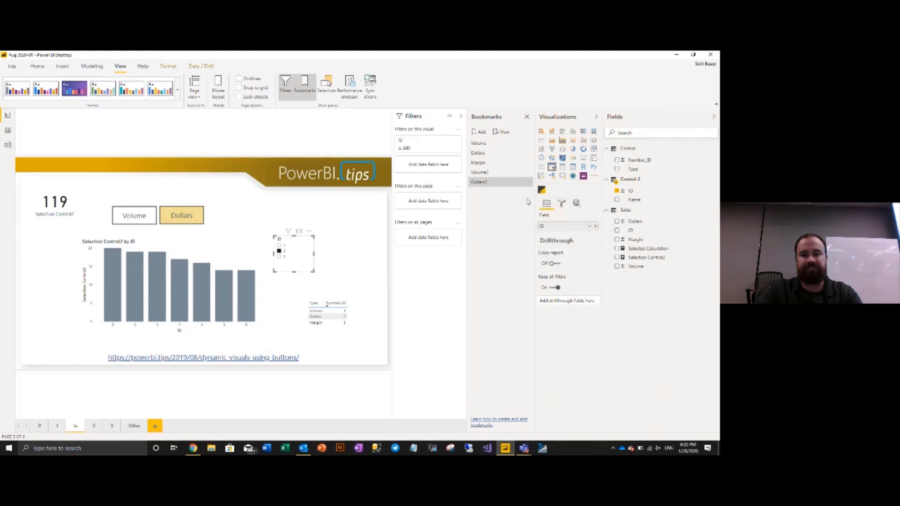
{"action": "left_click", "coordinate": [529, 184]}
{"action": "left_click", "coordinate": [543, 241]}
{"action": "left_click", "coordinate": [529, 183]}
{"action": "left_click", "coordinate": [543, 261]}
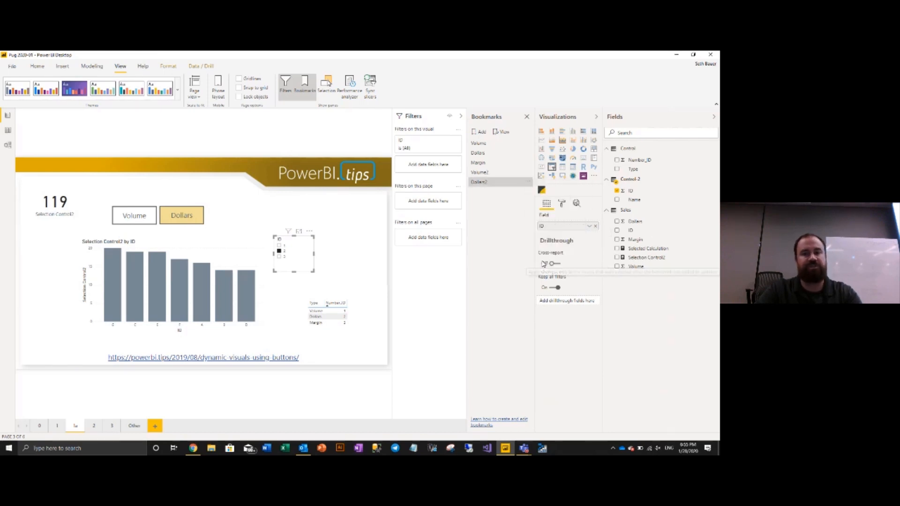
{"action": "key", "text": "Escape"}
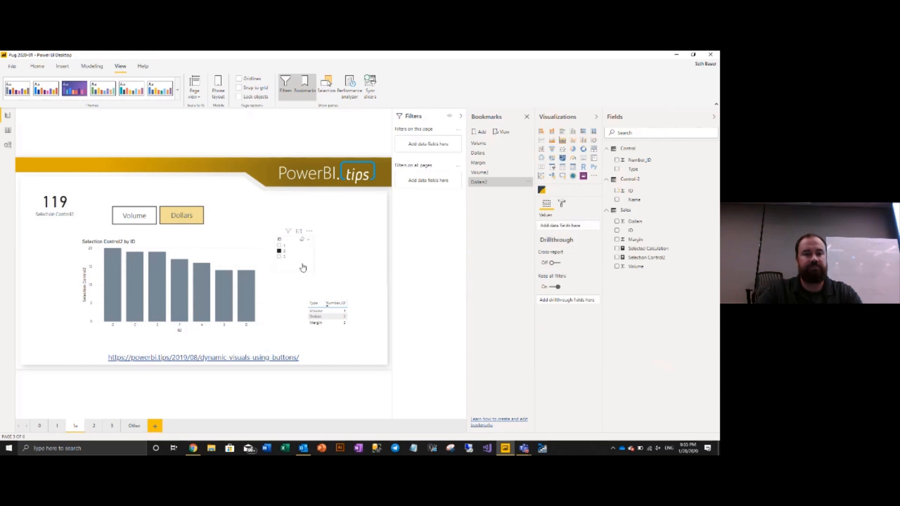
Step: Apply the Volume2 bookmark followed by the Dollars2 bookmark to test how the page switches
{"action": "left_click", "coordinate": [504, 174]}
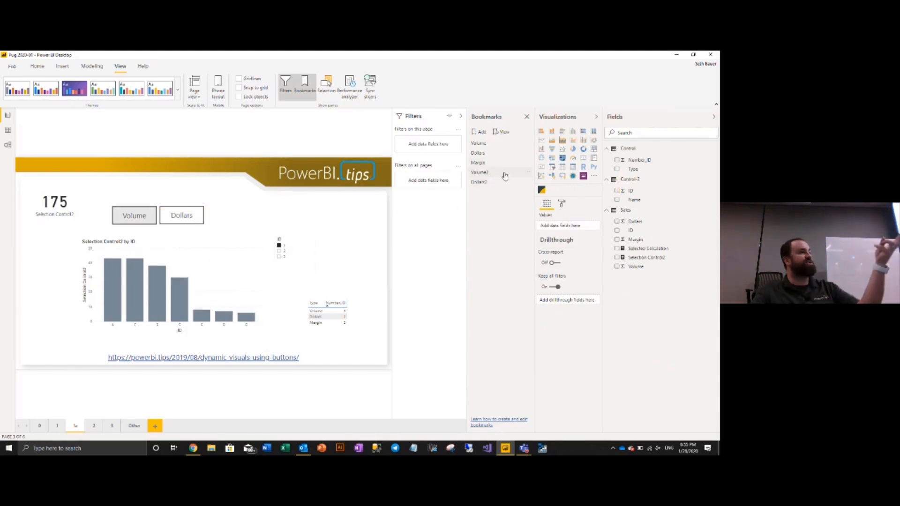
{"action": "left_click", "coordinate": [496, 182]}
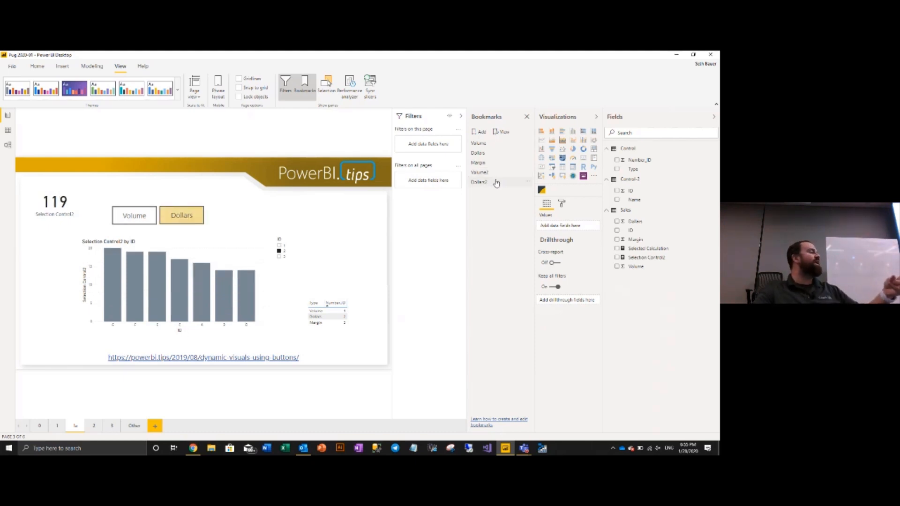
Step: Enable the Volume button's action with type Bookmark and assign the Volume2 bookmark to it
{"action": "left_click", "coordinate": [123, 220]}
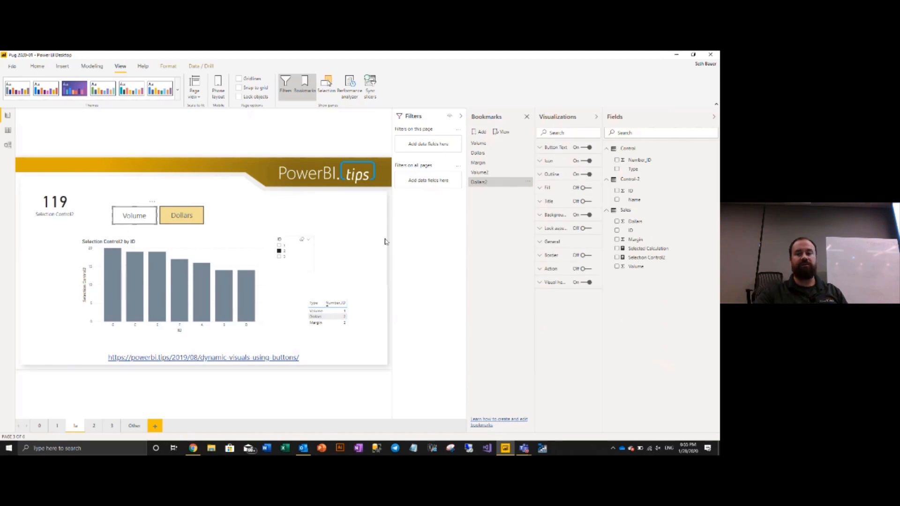
{"action": "left_click", "coordinate": [564, 268]}
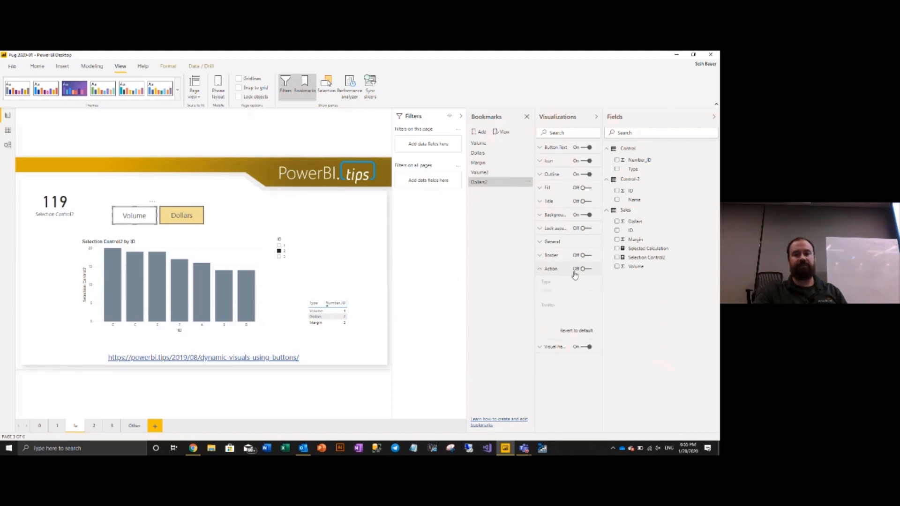
{"action": "left_click", "coordinate": [585, 271]}
{"action": "left_click", "coordinate": [569, 291]}
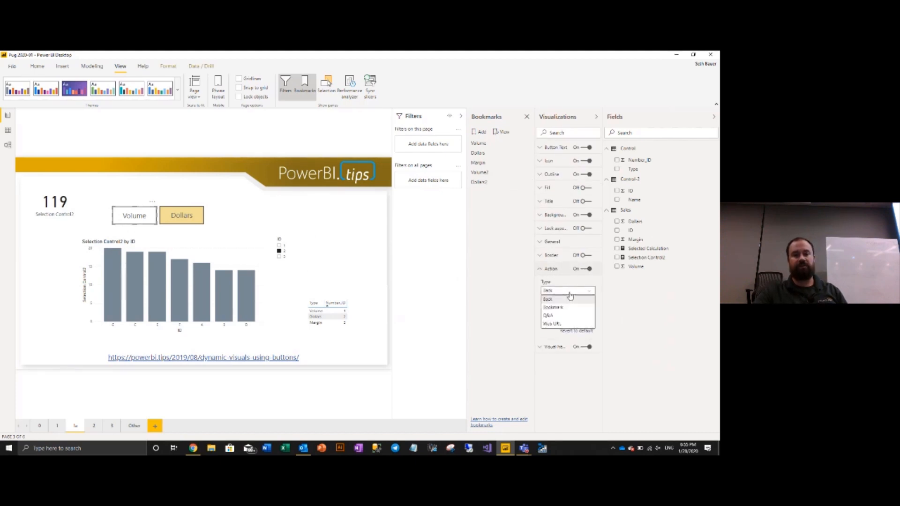
{"action": "left_click", "coordinate": [553, 307]}
{"action": "left_click", "coordinate": [575, 314]}
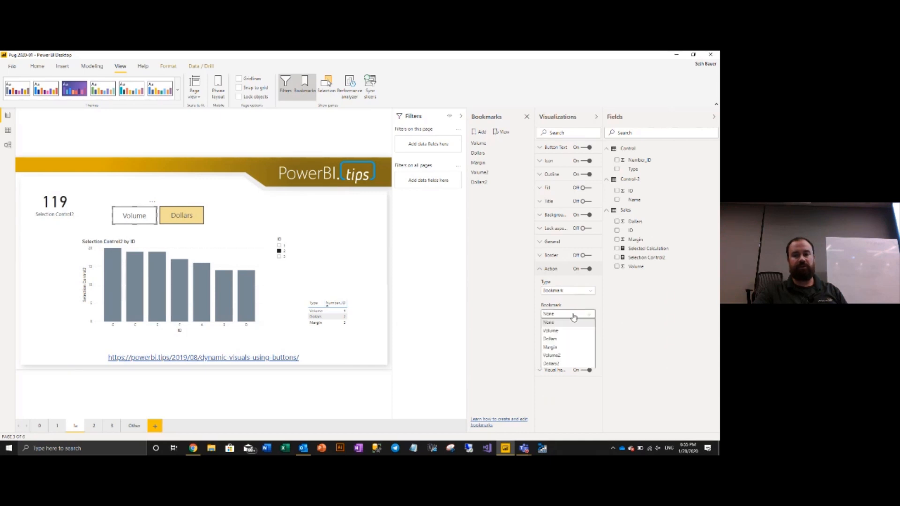
{"action": "left_click", "coordinate": [565, 357]}
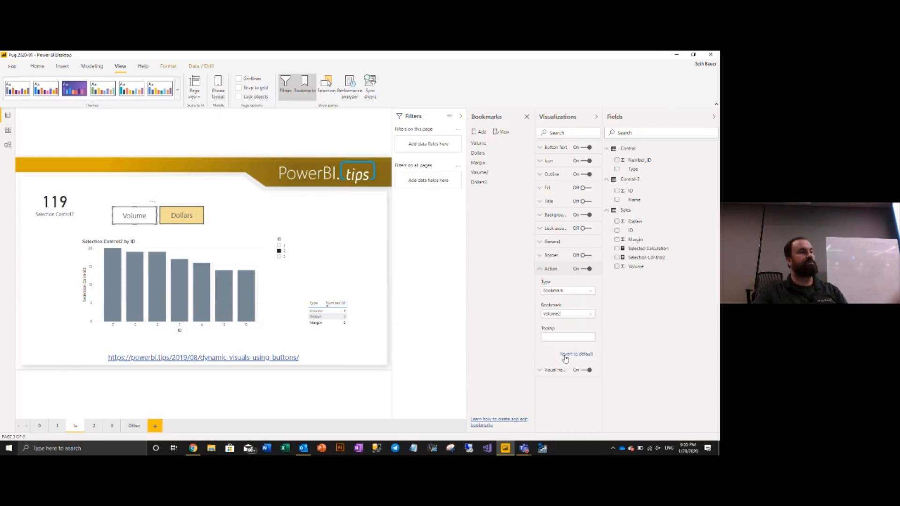
Step: Enable the Dollars button's action with type Bookmark, assign the Dollars2 bookmark, and deselect the button
{"action": "left_click", "coordinate": [173, 220]}
{"action": "left_click", "coordinate": [587, 270]}
{"action": "left_click", "coordinate": [562, 290]}
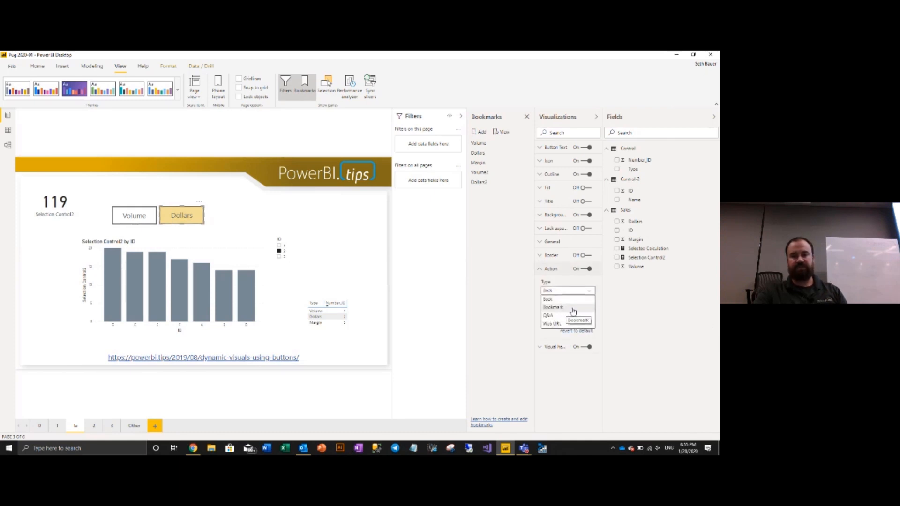
{"action": "left_click", "coordinate": [567, 309]}
{"action": "left_click", "coordinate": [566, 314]}
{"action": "left_click", "coordinate": [561, 364]}
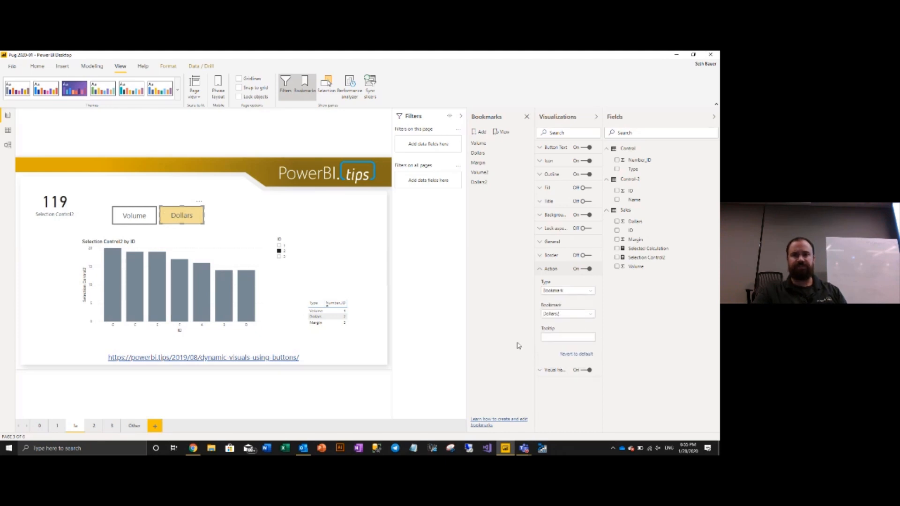
{"action": "left_click", "coordinate": [334, 249]}
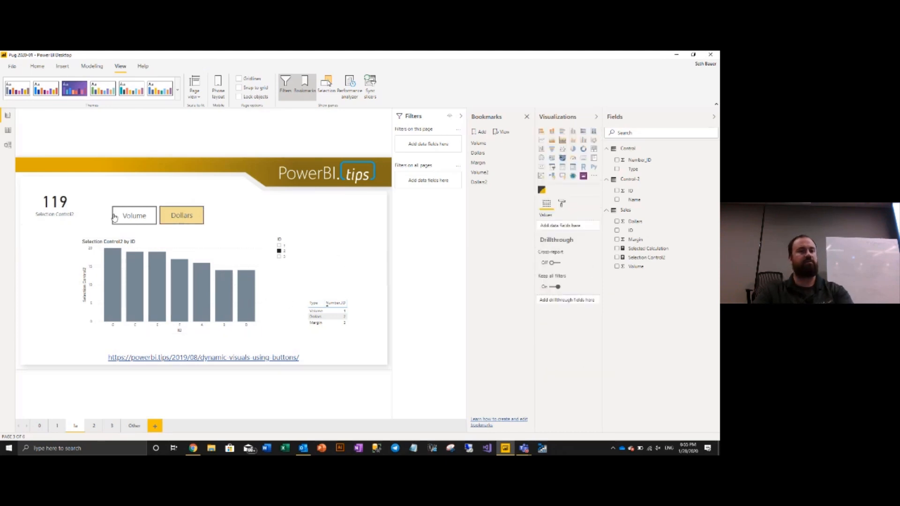
Step: Test the page buttons by activating Volume, Dollars, and Volume again
{"action": "left_click", "coordinate": [125, 225], "text": "ctrl"}
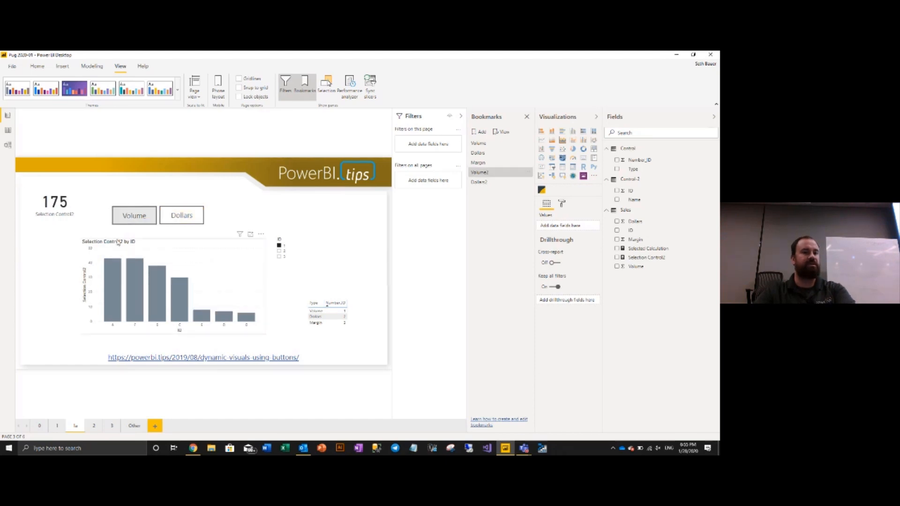
{"action": "left_click", "coordinate": [180, 224], "text": "ctrl"}
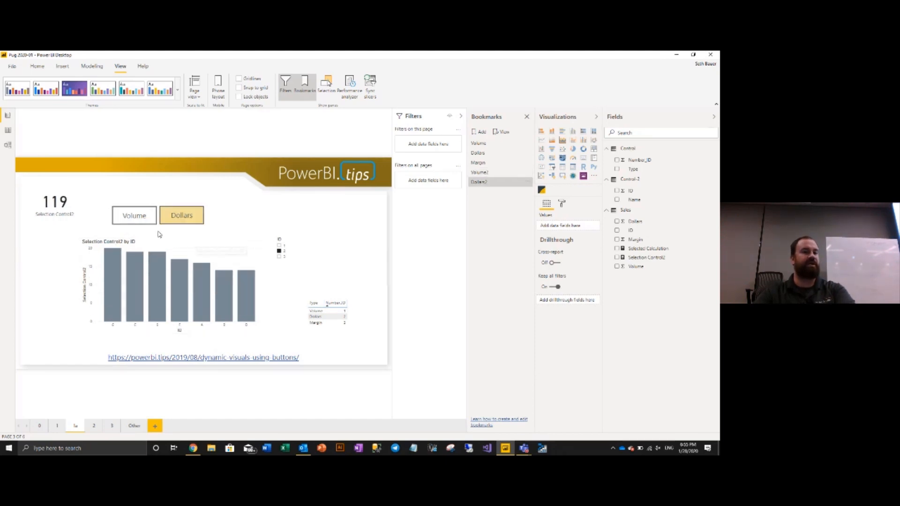
{"action": "left_click", "coordinate": [143, 223], "text": "ctrl"}
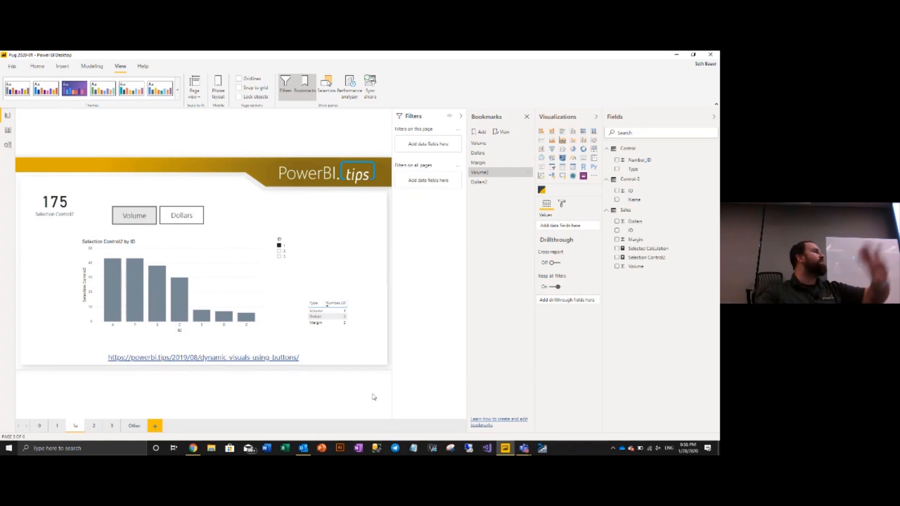
Step: Hide the ID slicer from the page using the Selection pane, and collapse the Filters and Selection panes
{"action": "left_click", "coordinate": [314, 269]}
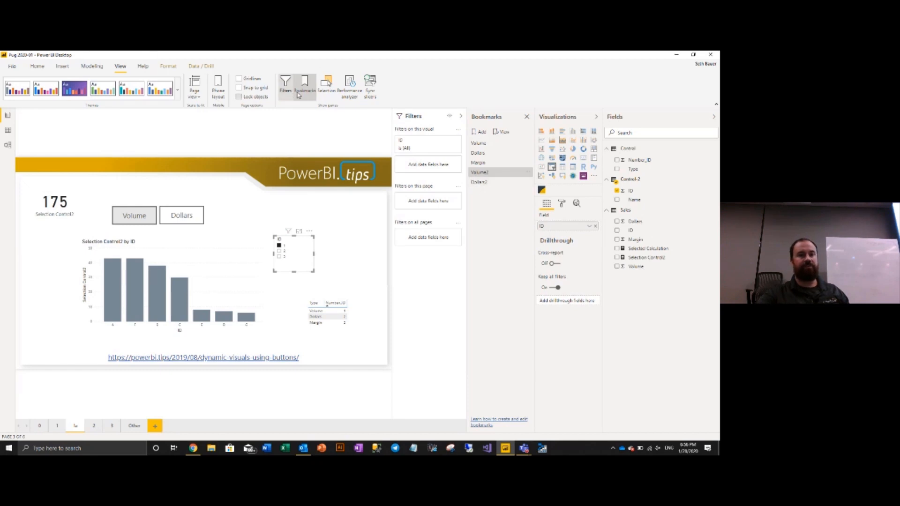
{"action": "left_click", "coordinate": [325, 87]}
{"action": "left_click", "coordinate": [453, 195]}
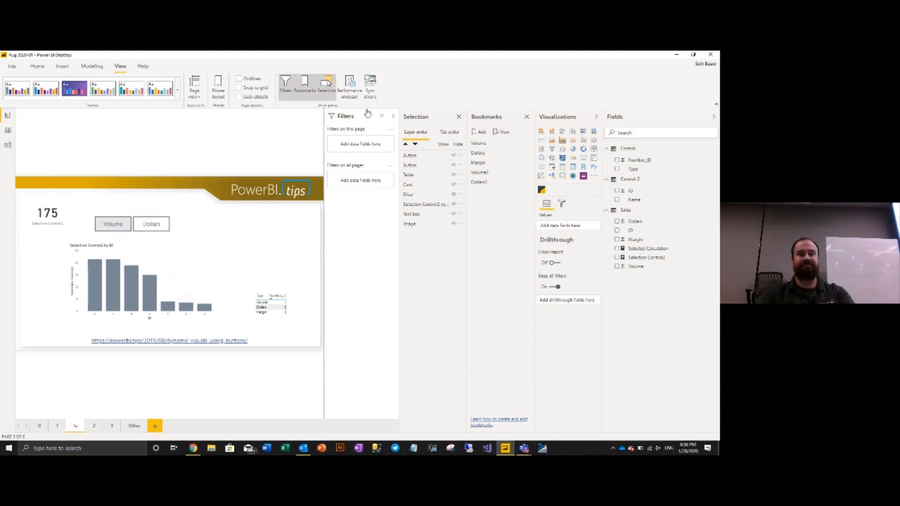
{"action": "left_click", "coordinate": [393, 116]}
{"action": "left_click", "coordinate": [449, 116]}
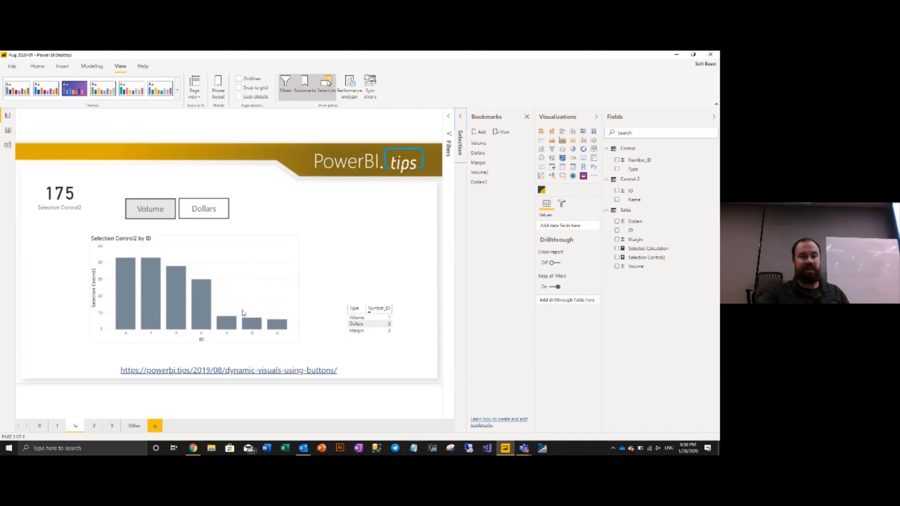
Step: Activate the Dollars button and return to Volume to test the switching with the slicer hidden
{"action": "left_click", "coordinate": [192, 213], "text": "ctrl"}
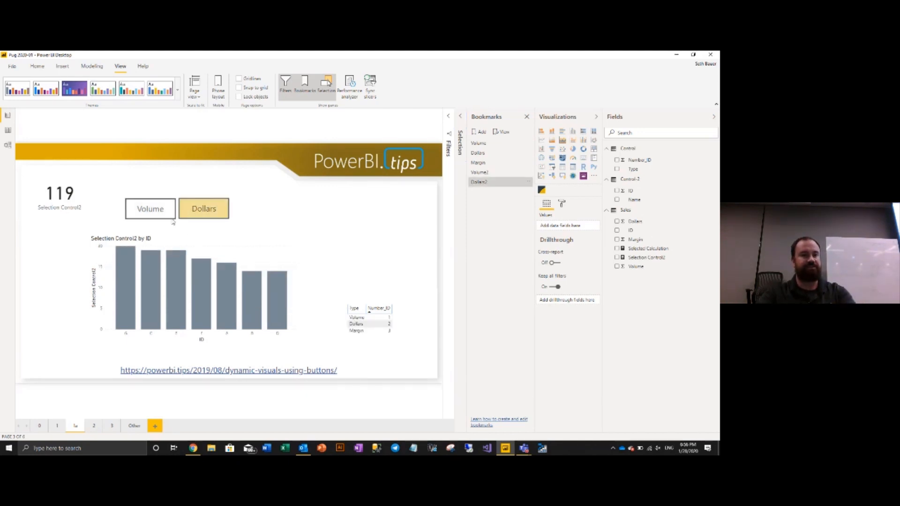
{"action": "left_click", "coordinate": [150, 215], "text": "ctrl"}
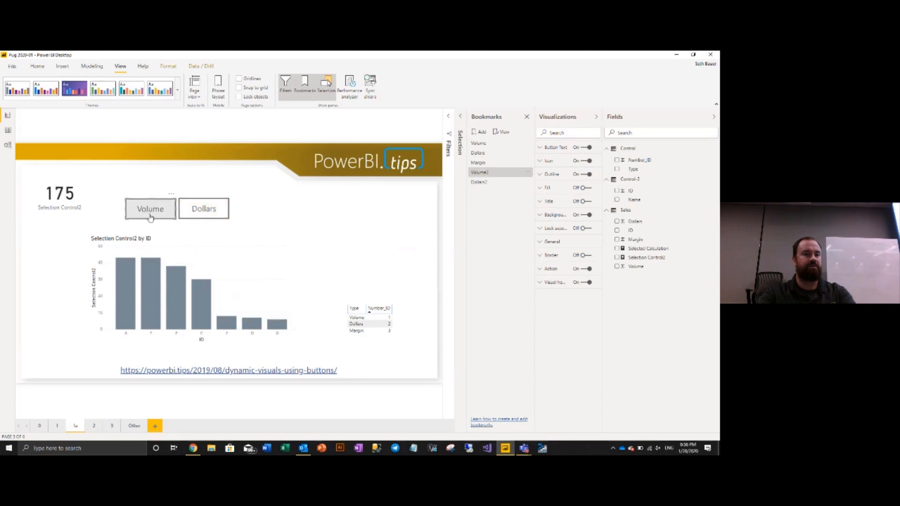